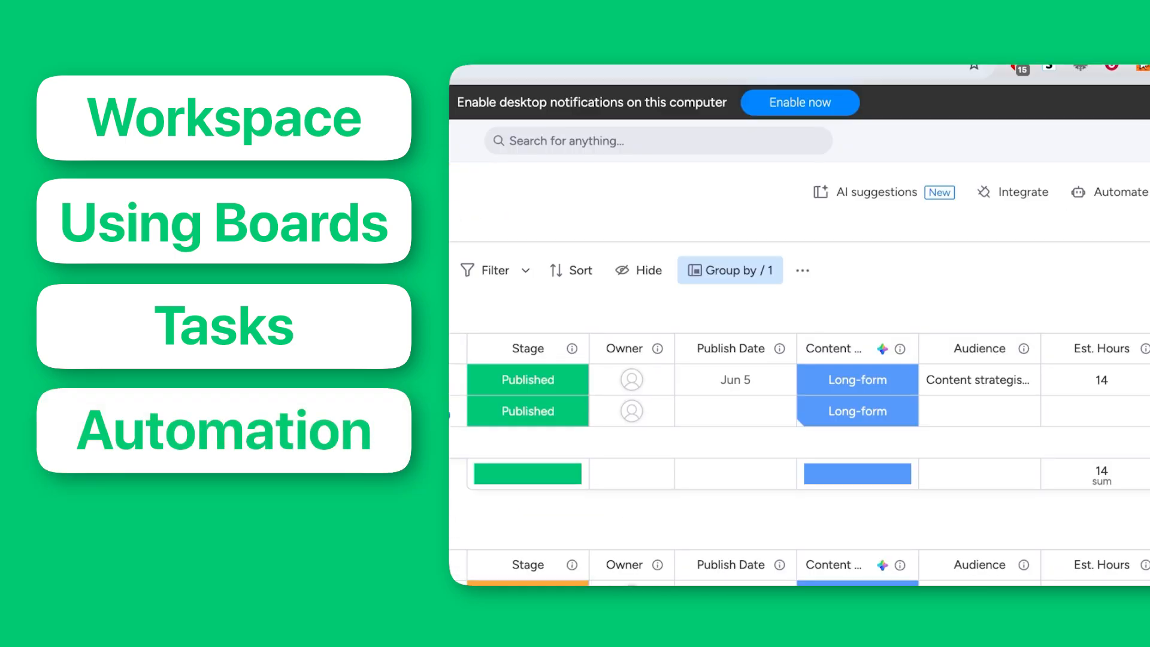
click(877, 192)
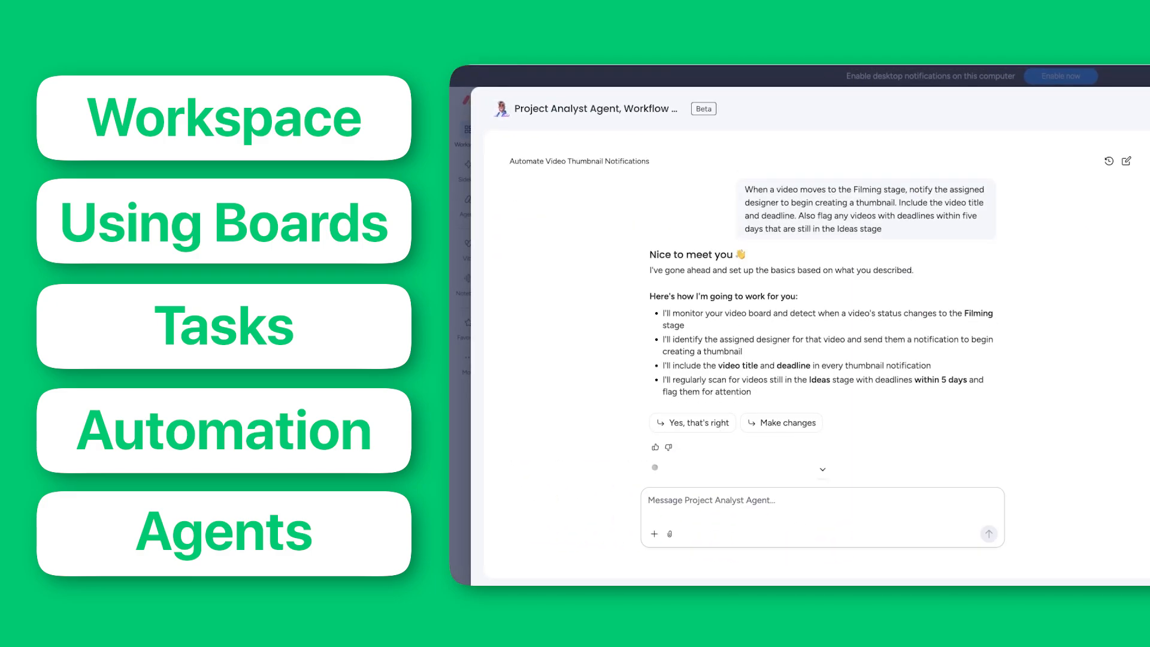
- Confirm the Project Analyst Agent's proposed setup for thumbnail notifications and deadline flags
click(722, 423)
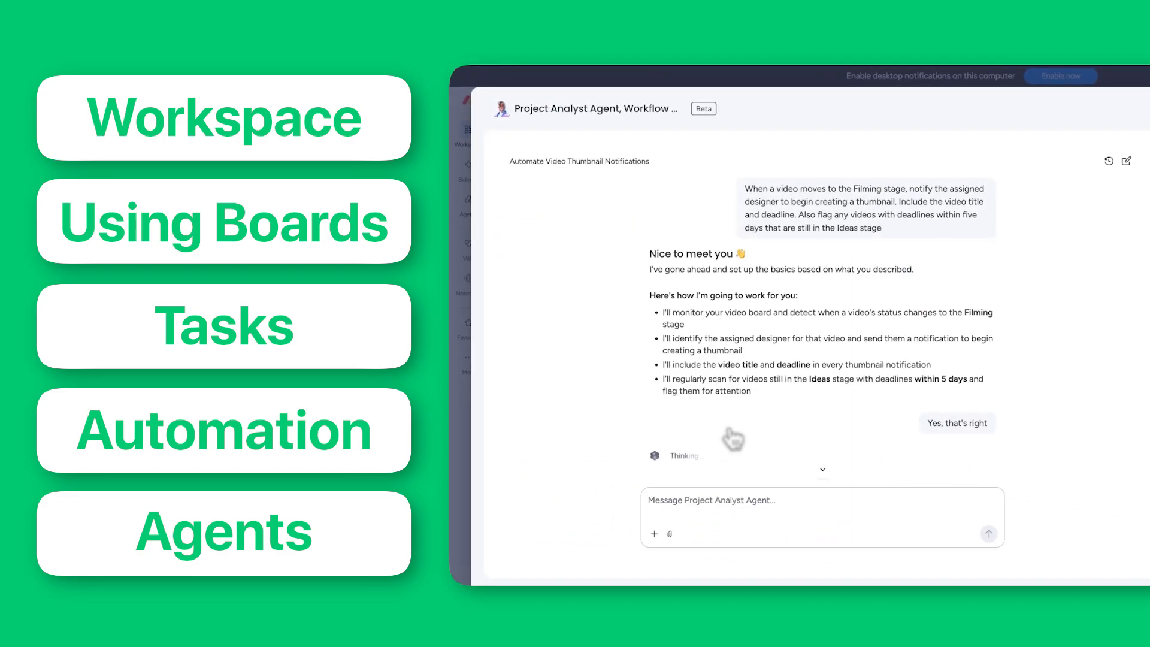
click(738, 410)
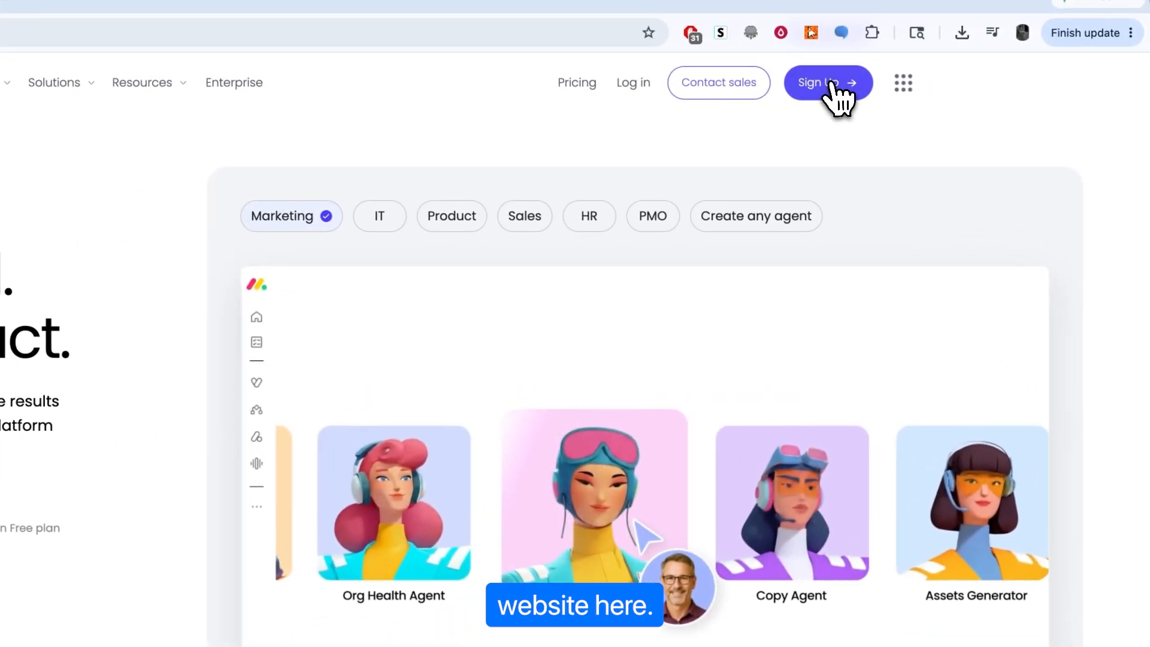
- Start signing up for an account on the monday.com website
click(836, 85)
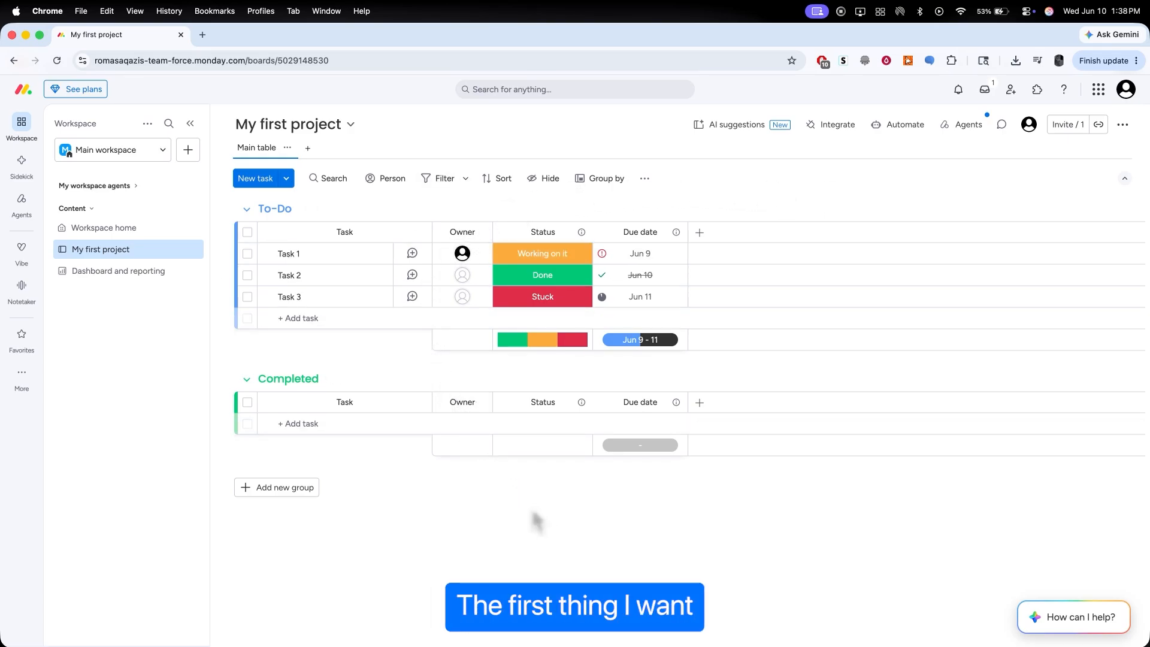
- Open the list of Work OS products and explore the other products on offer
click(1099, 88)
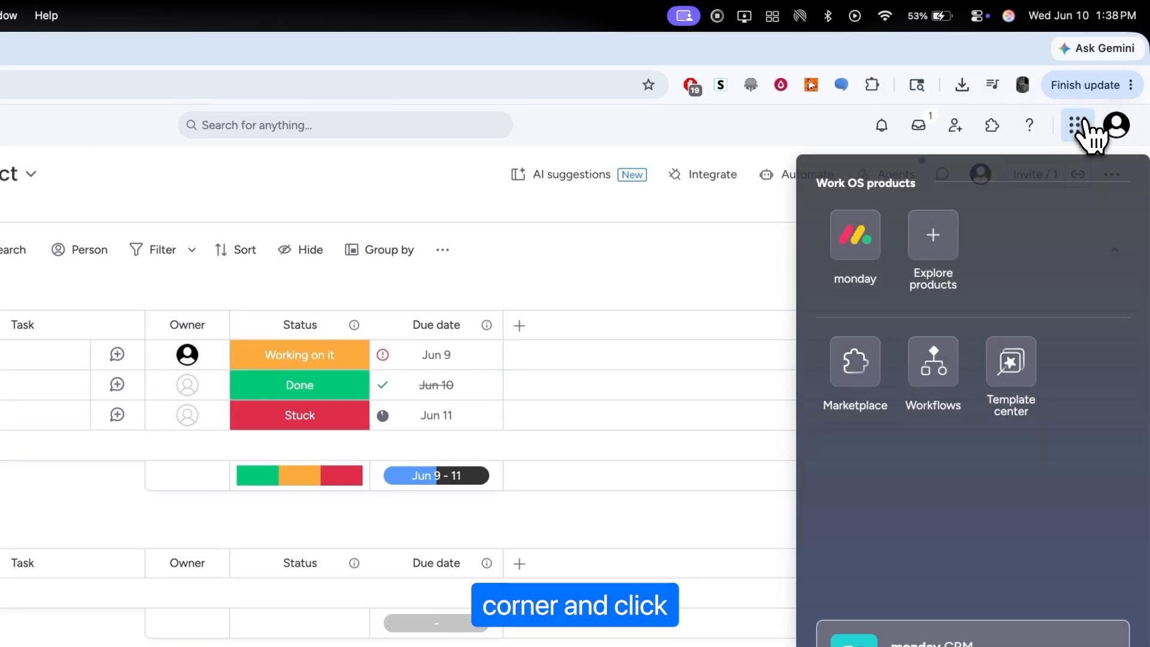
click(933, 237)
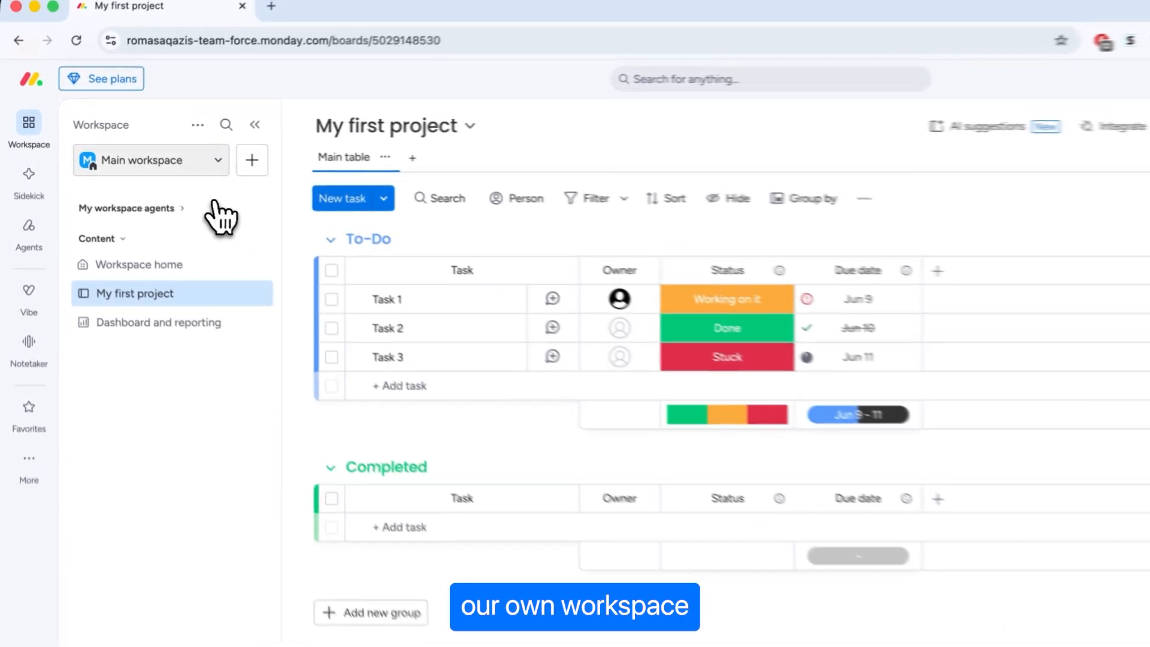
- Add a new workspace named Sample with its privacy left at Open
click(216, 160)
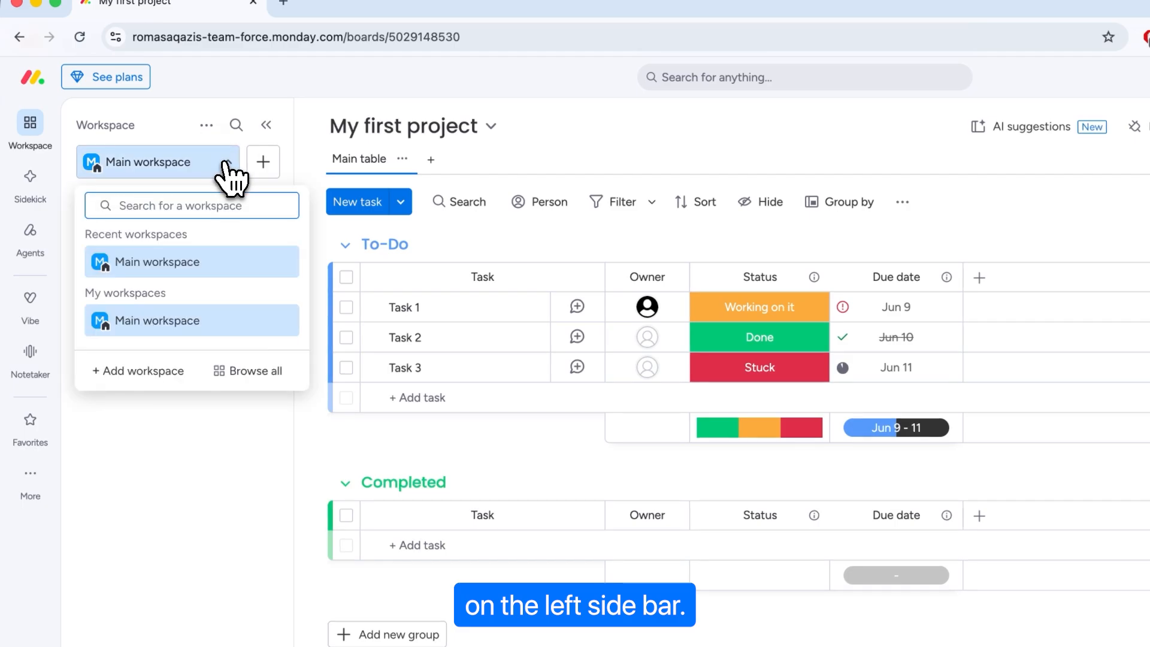
click(146, 355)
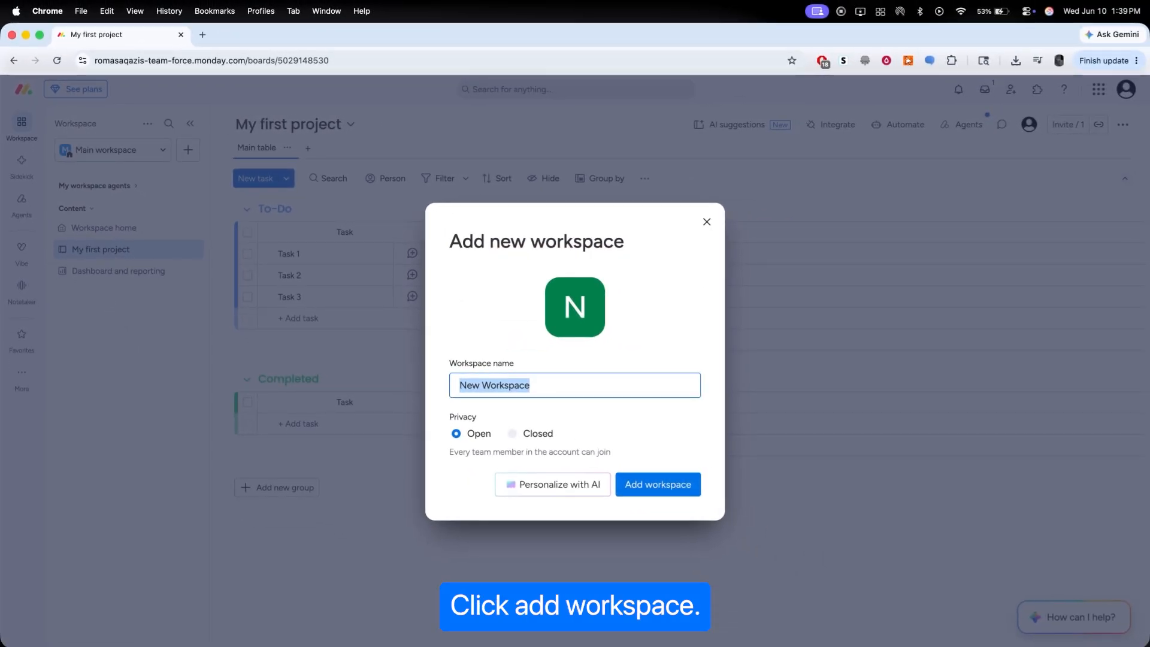
text(Sample)
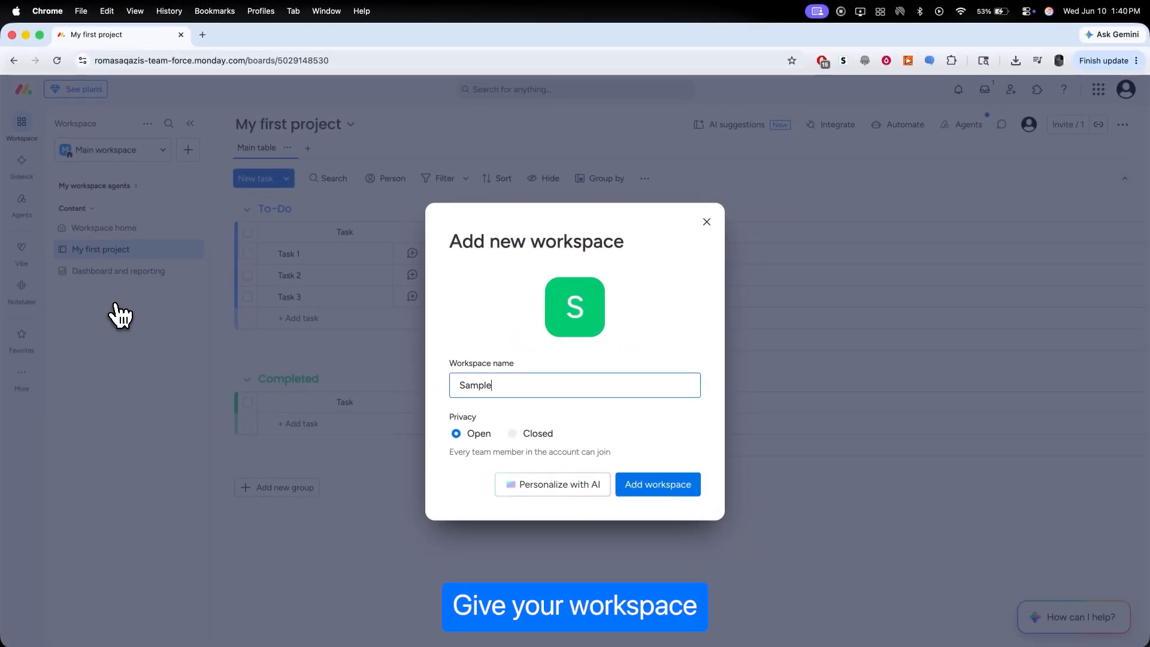
click(602, 434)
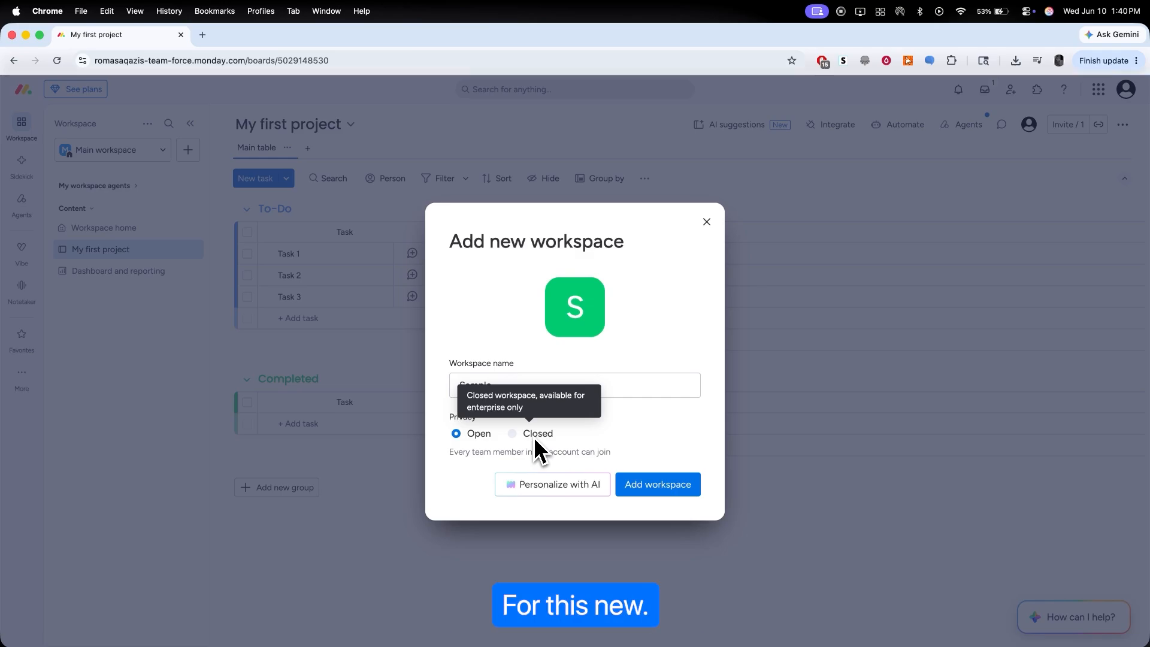
click(656, 487)
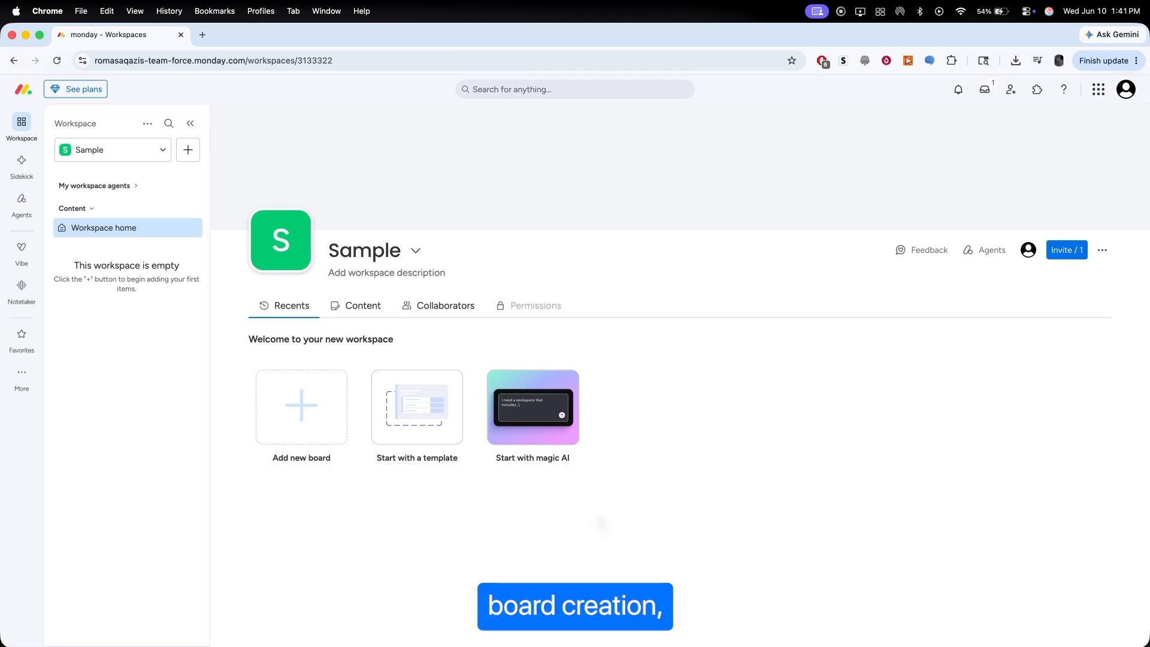
- Have magic AI build a board for a YouTube content pipeline from idea generation to publishing, with main visibility so everyone in the workspace can access it
click(540, 523)
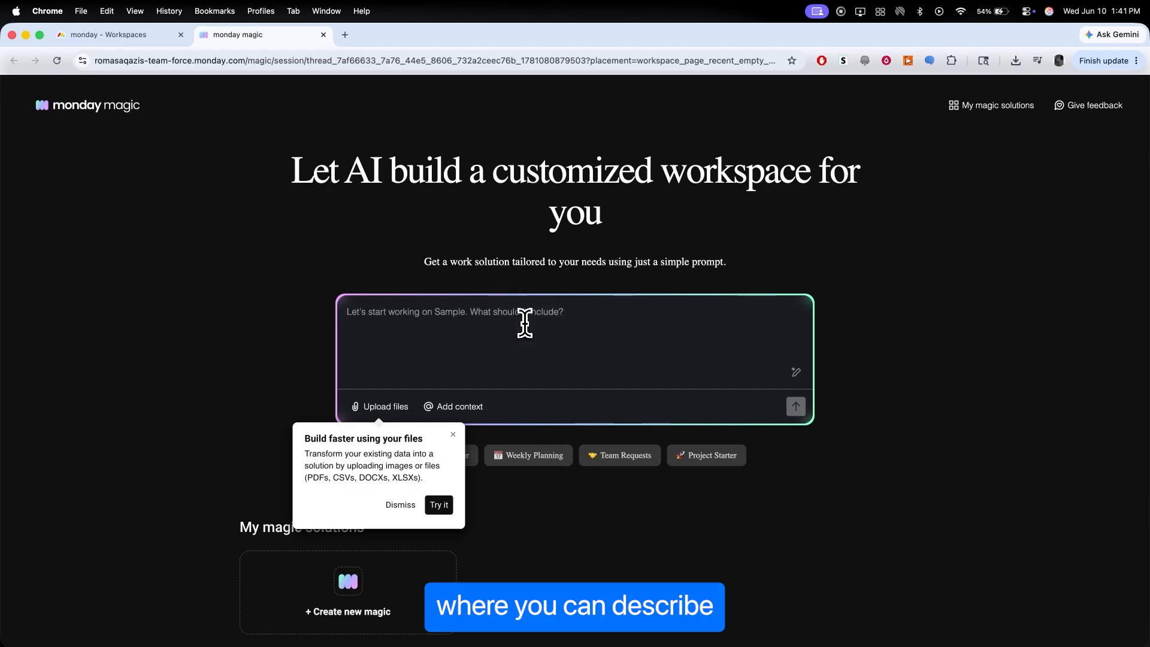
text(create a board to manage youtube content pipeline from idea generation to publishing. Leave visibility set to main, so everyone in the workspace can access it.)
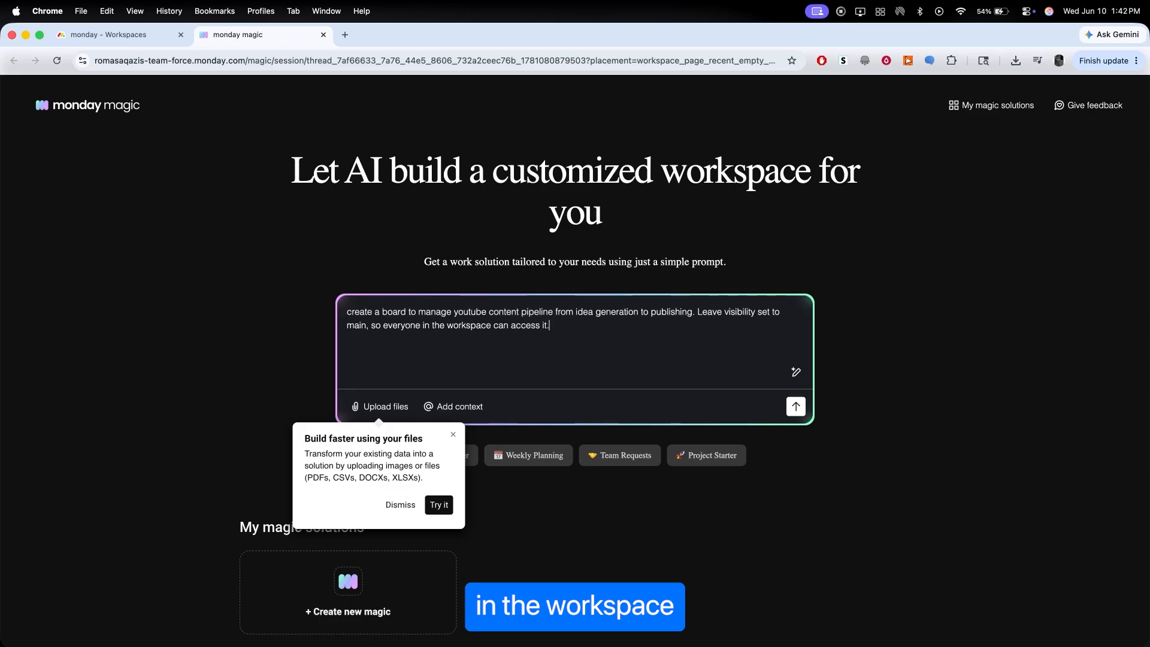
click(795, 406)
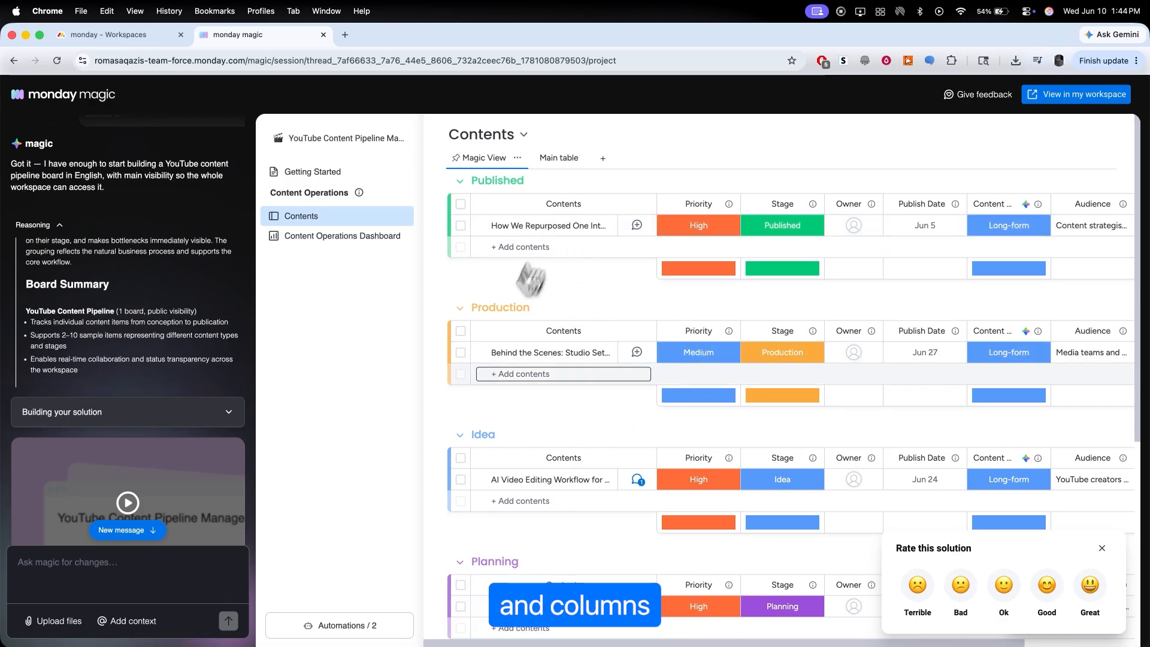
- Review the groups of the generated Contents board and open the solution in the workspace
scroll(886, 413, down, 2)
scroll(888, 412, down, 5)
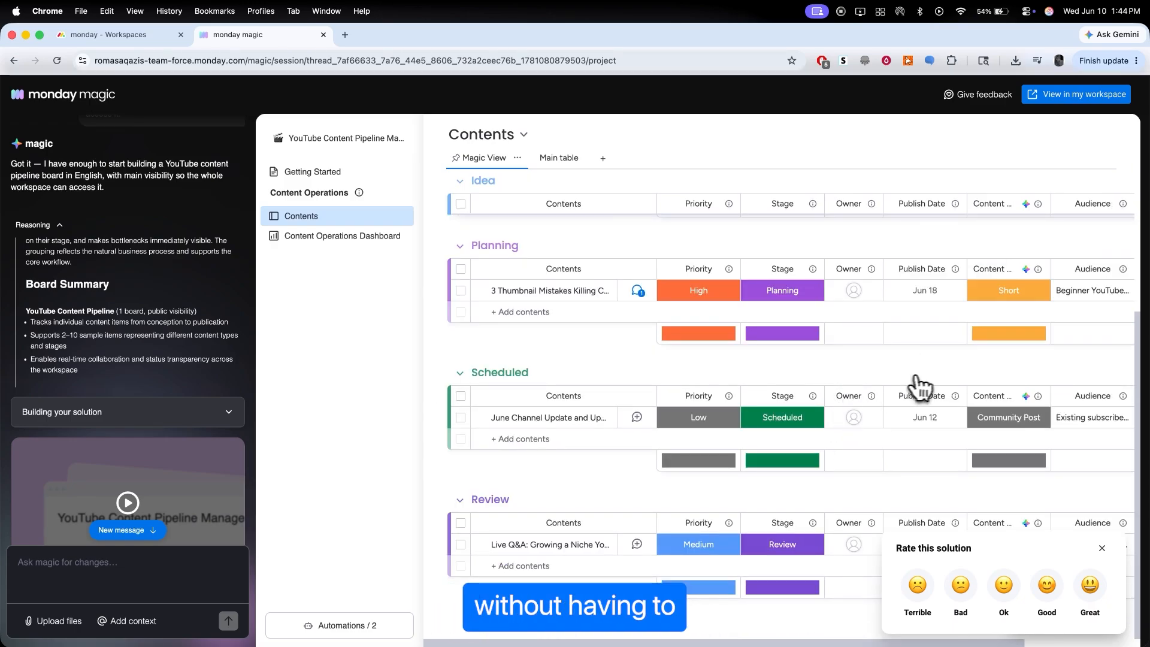
scroll(929, 387, up, 7)
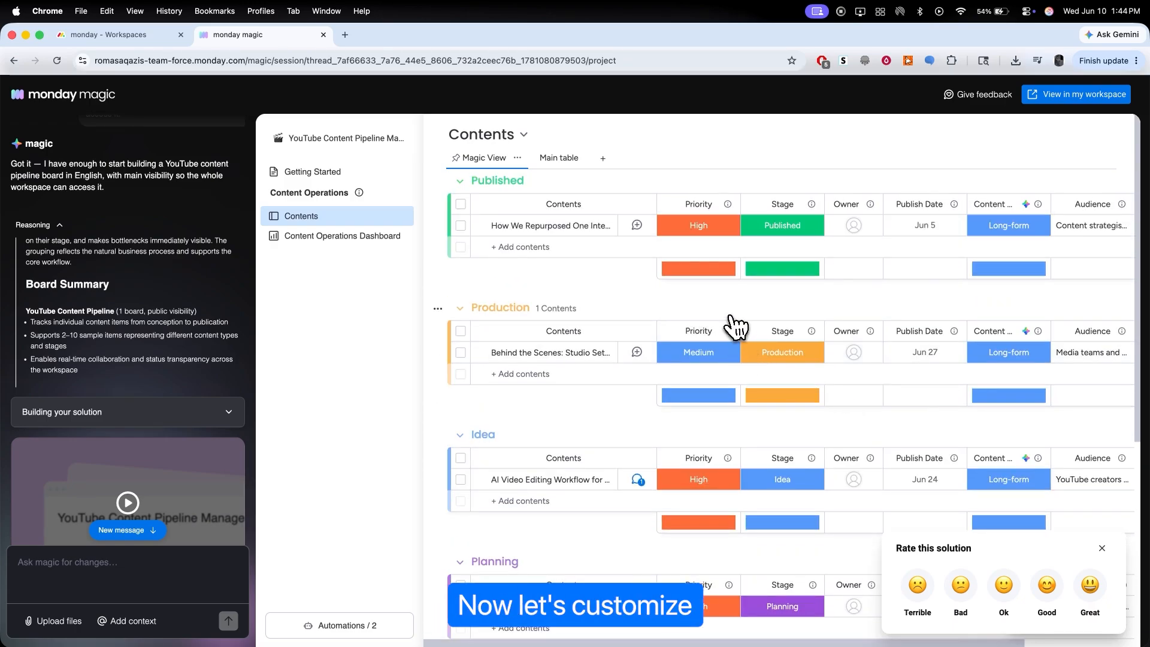
click(1063, 96)
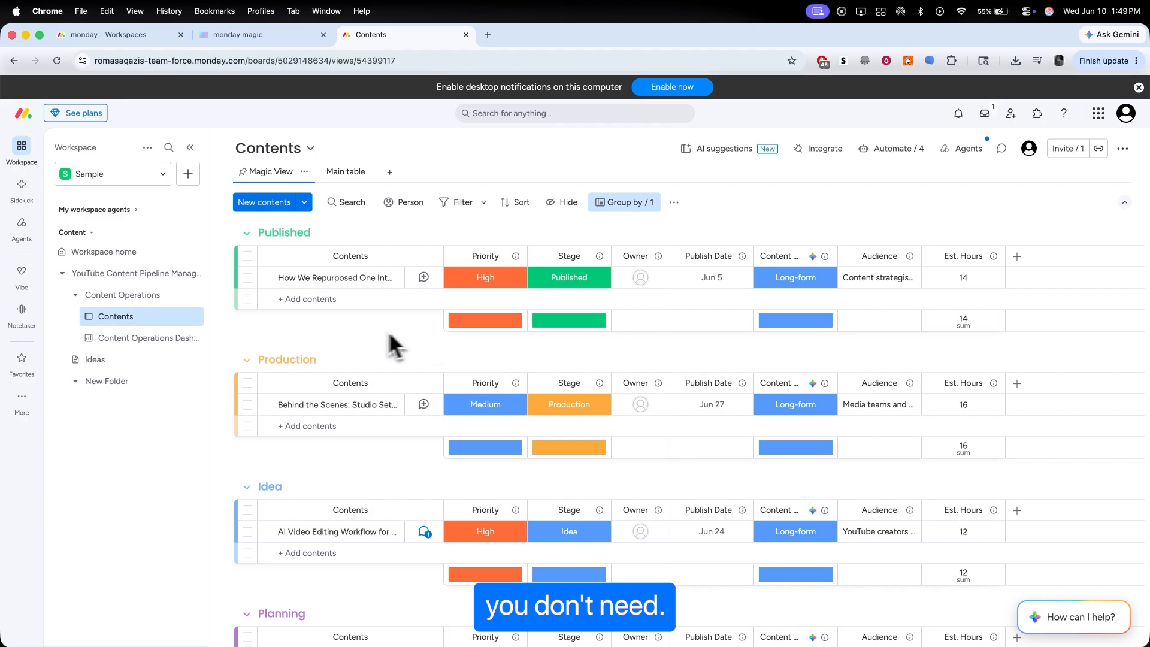
- Delete the Priority column from the Contents board
mouse_move(526, 262)
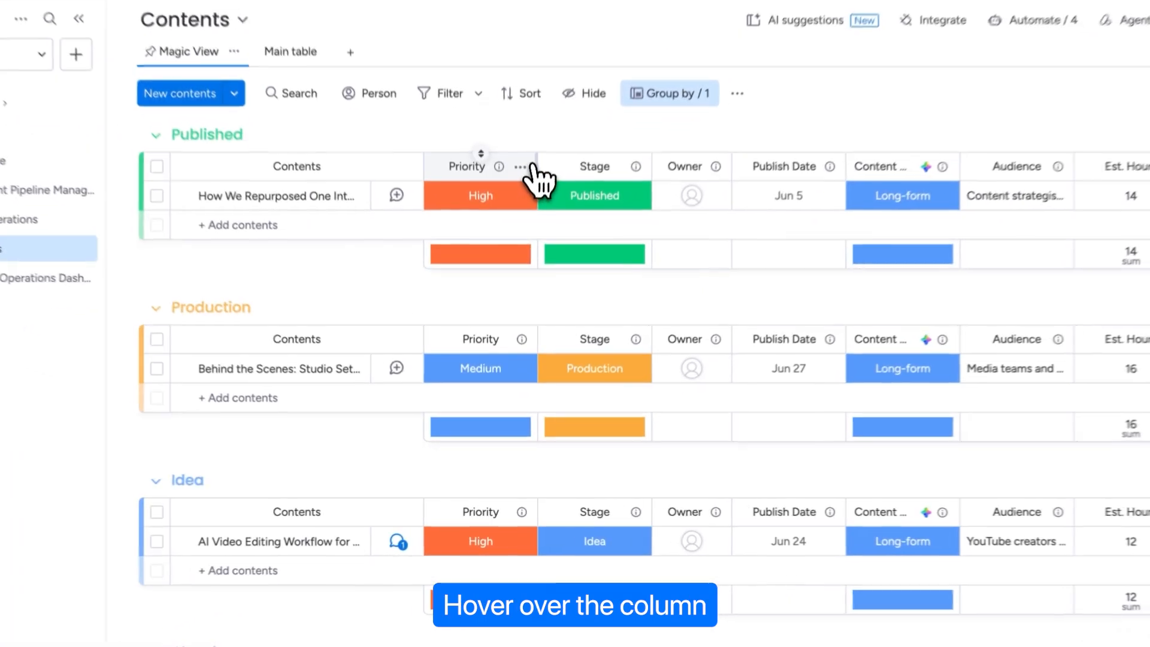
click(520, 167)
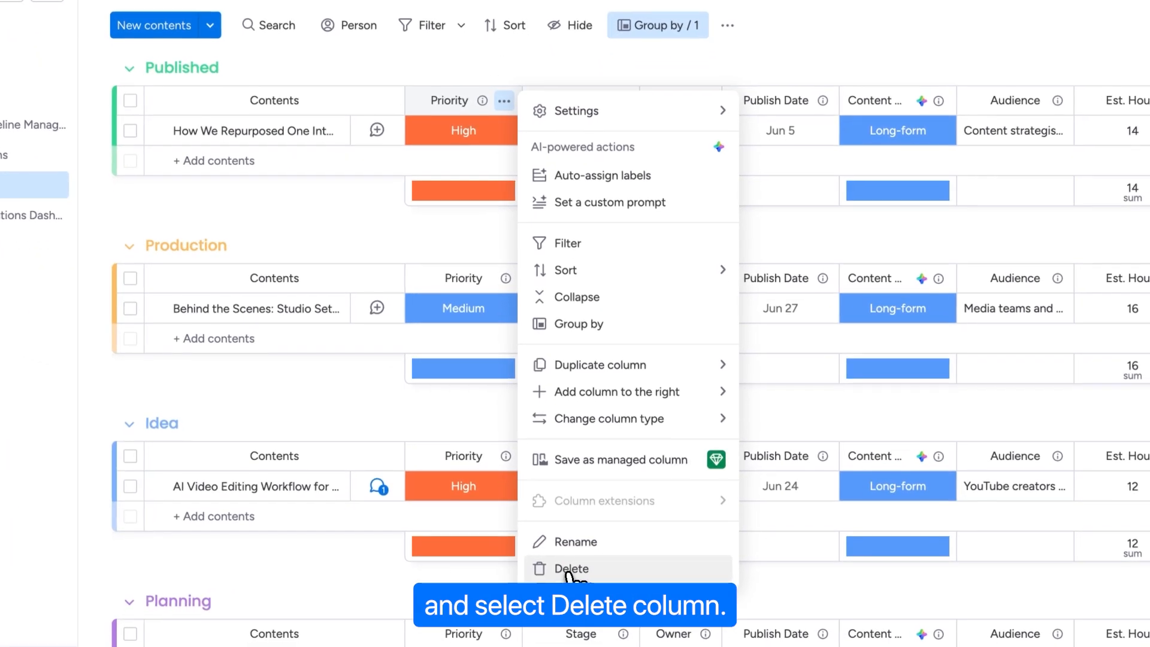
click(571, 570)
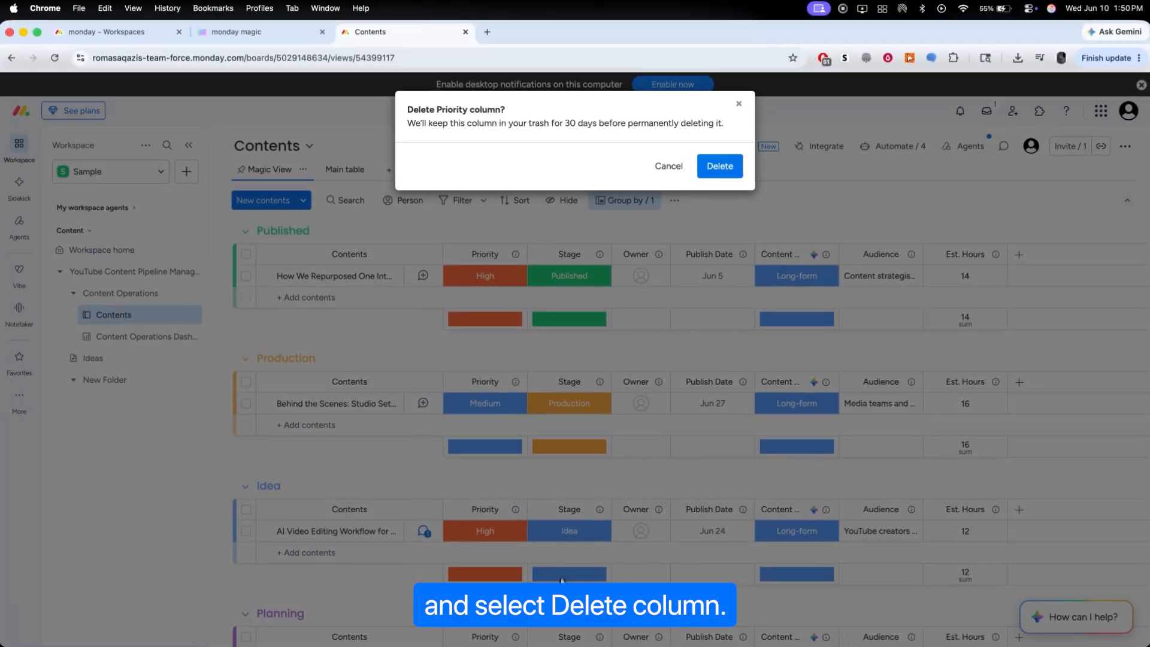
click(720, 181)
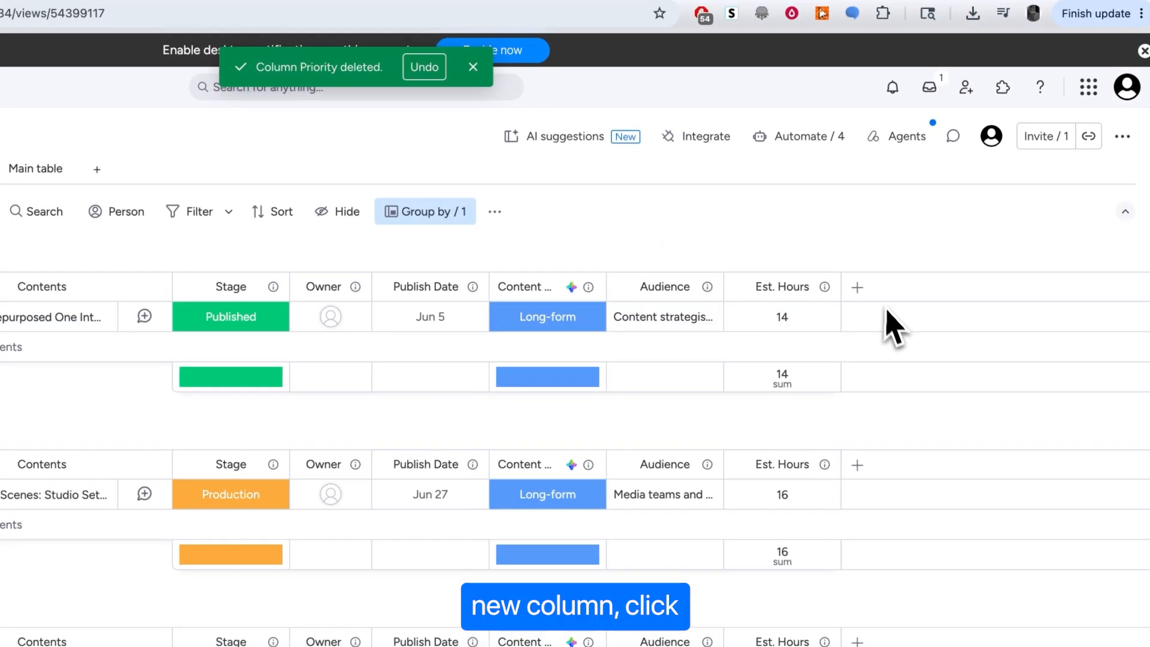
- Add a Status column after Est. Hours and look at the label choices for the first Published item
click(933, 256)
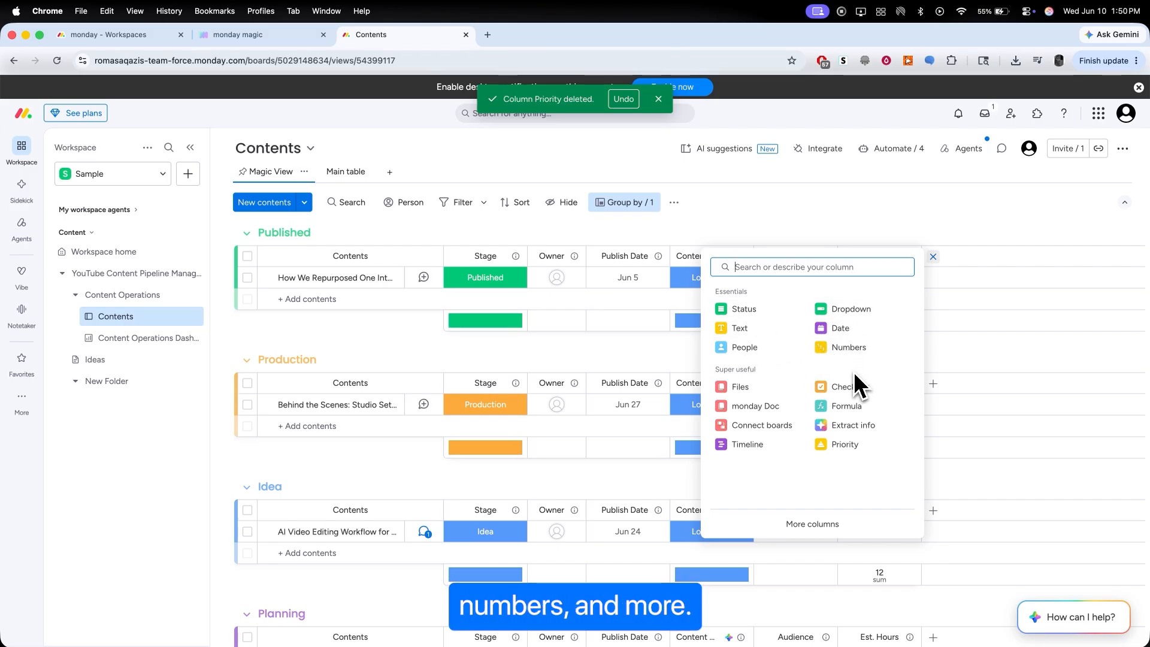
click(756, 310)
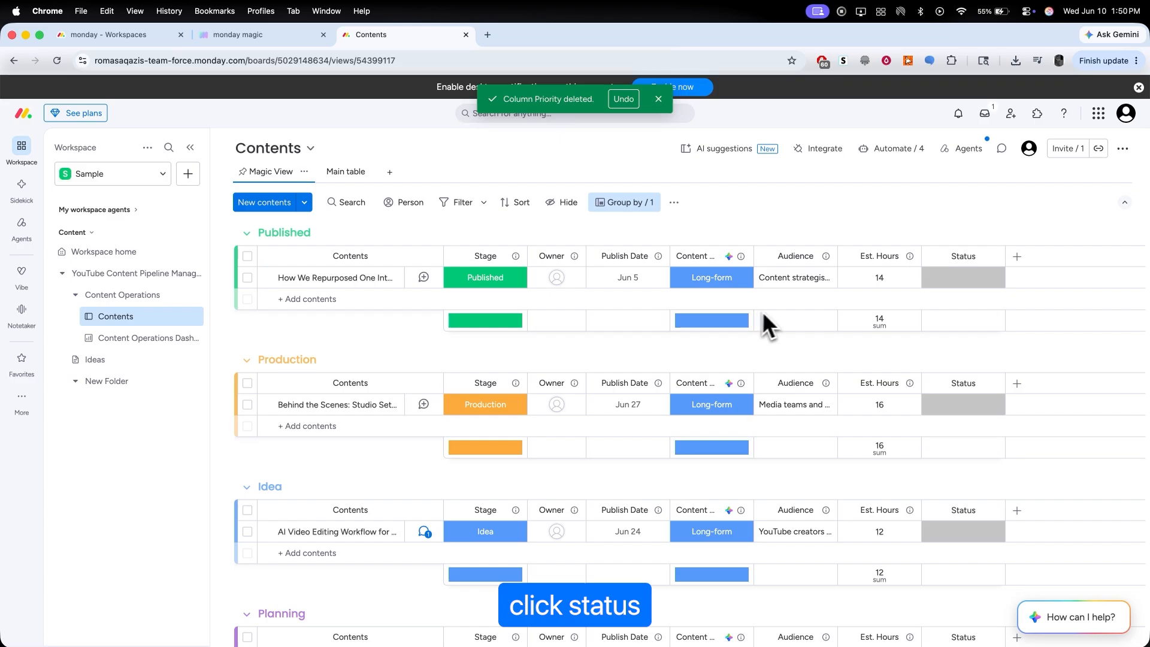
click(958, 288)
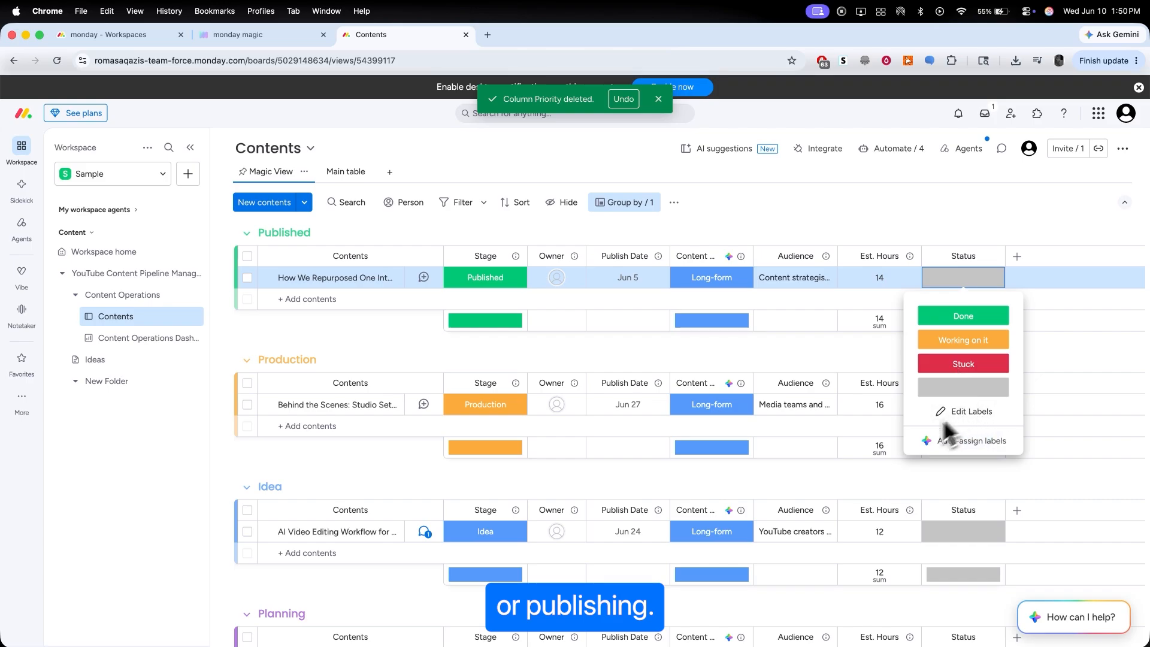
click(881, 351)
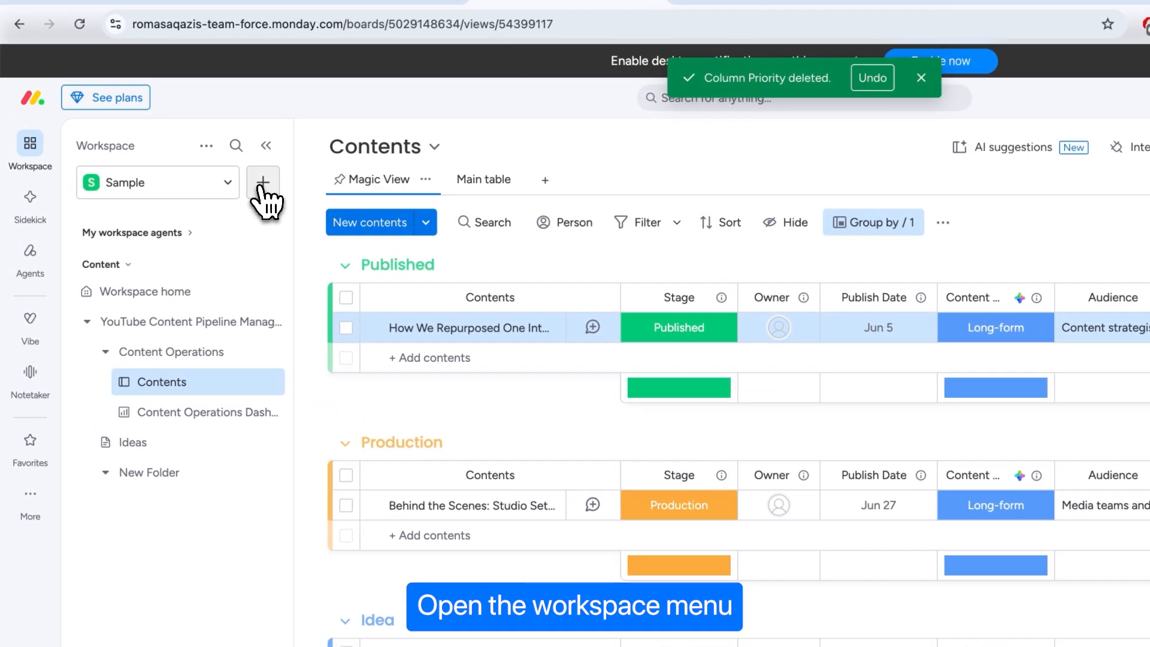
- Create a folder named Content in the Sample workspace and move the Contents board into it
click(261, 182)
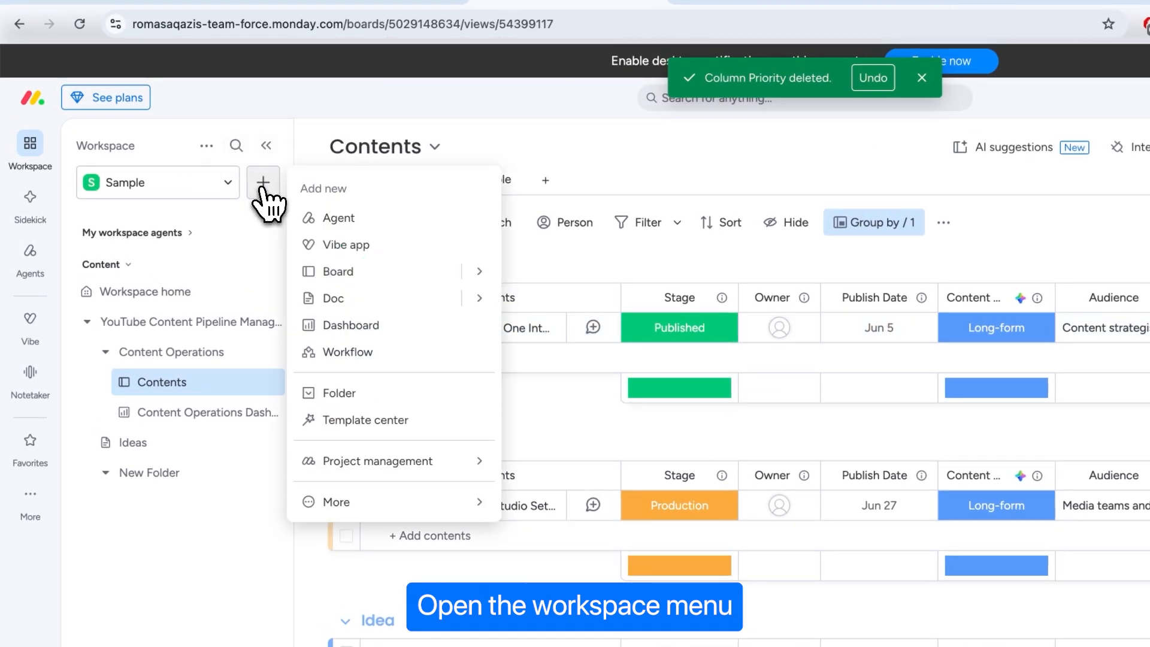
click(340, 390)
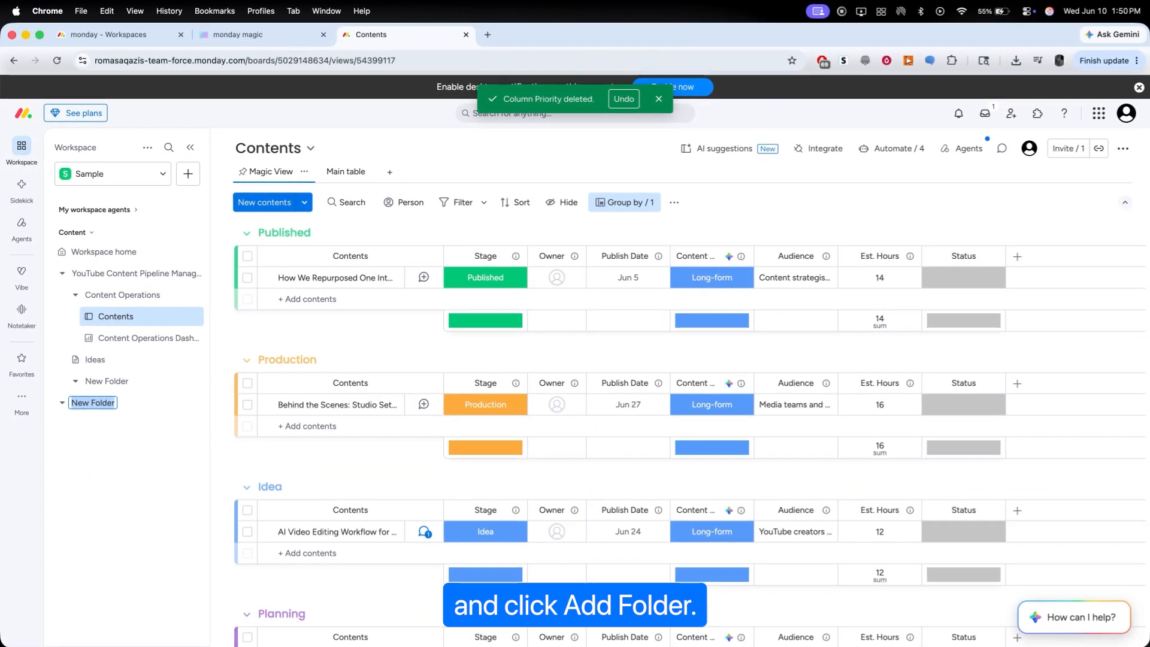
text(Content)
key(Return)
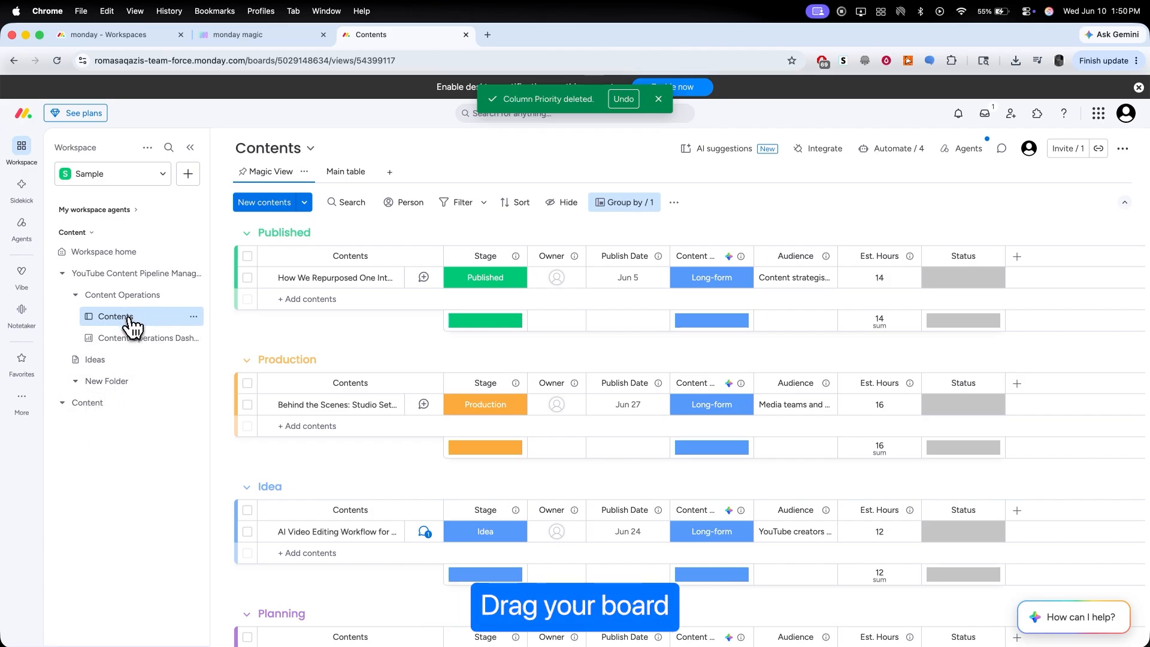
drag(131, 323, 114, 429)
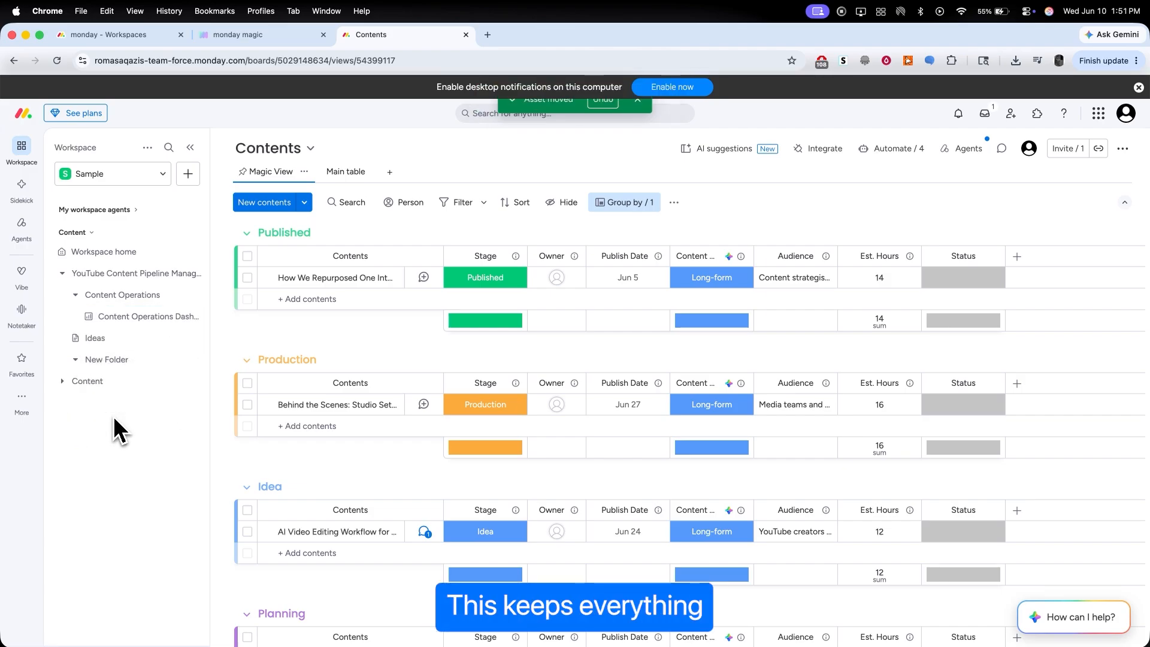
click(63, 381)
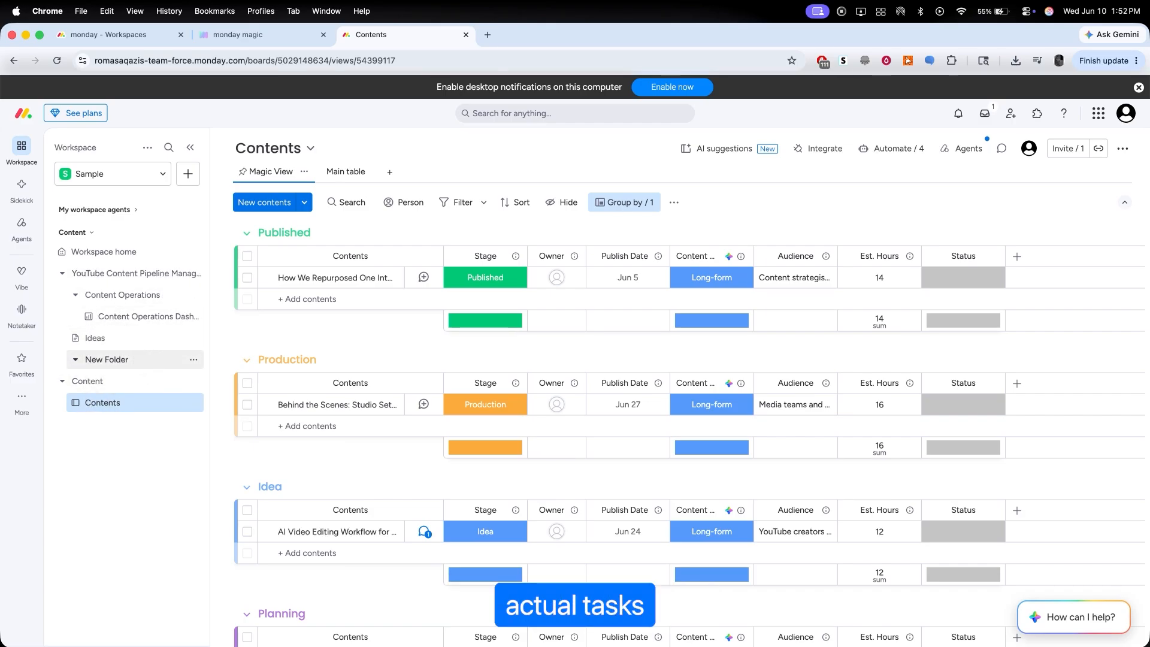
- Add an item named "Monday.com Tutorial" to the Published group
click(367, 294)
text(Monday.com Tutorial)
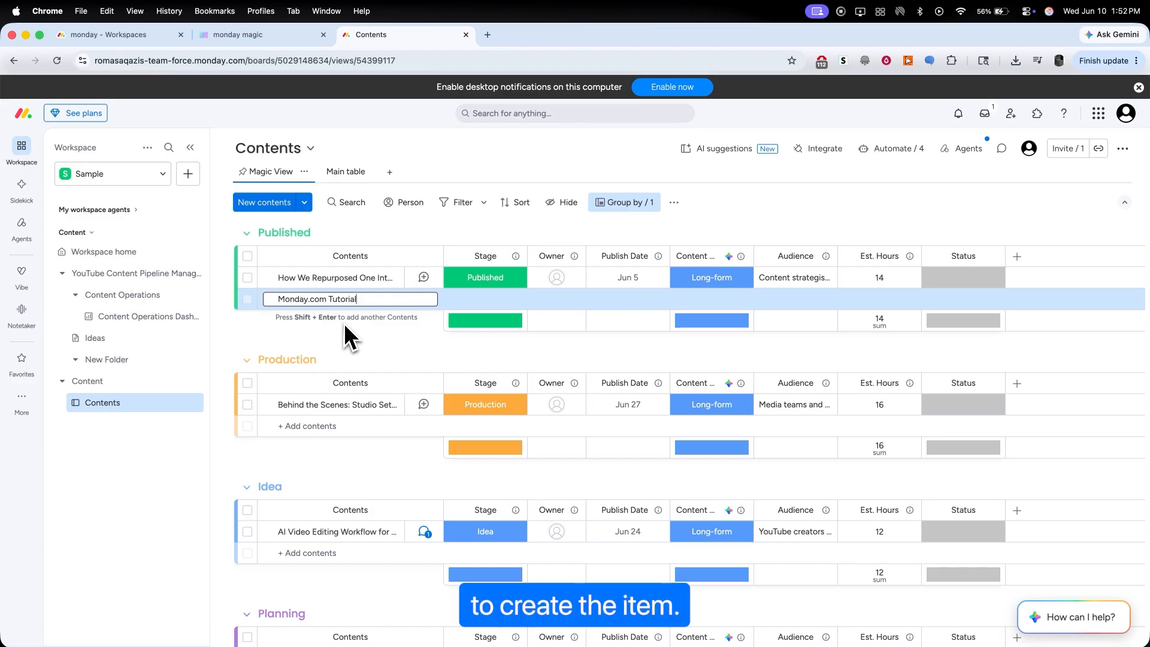
key(Return)
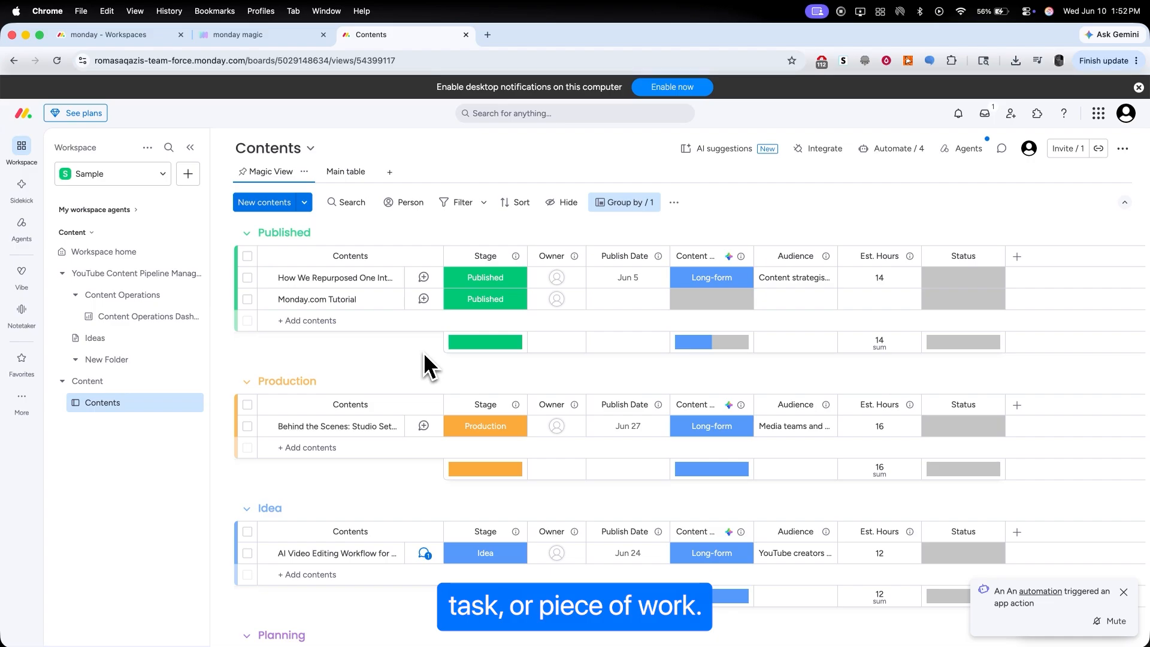
- Post the update "This video needs a thumbnail!@" on the Monday.com Tutorial item
click(384, 298)
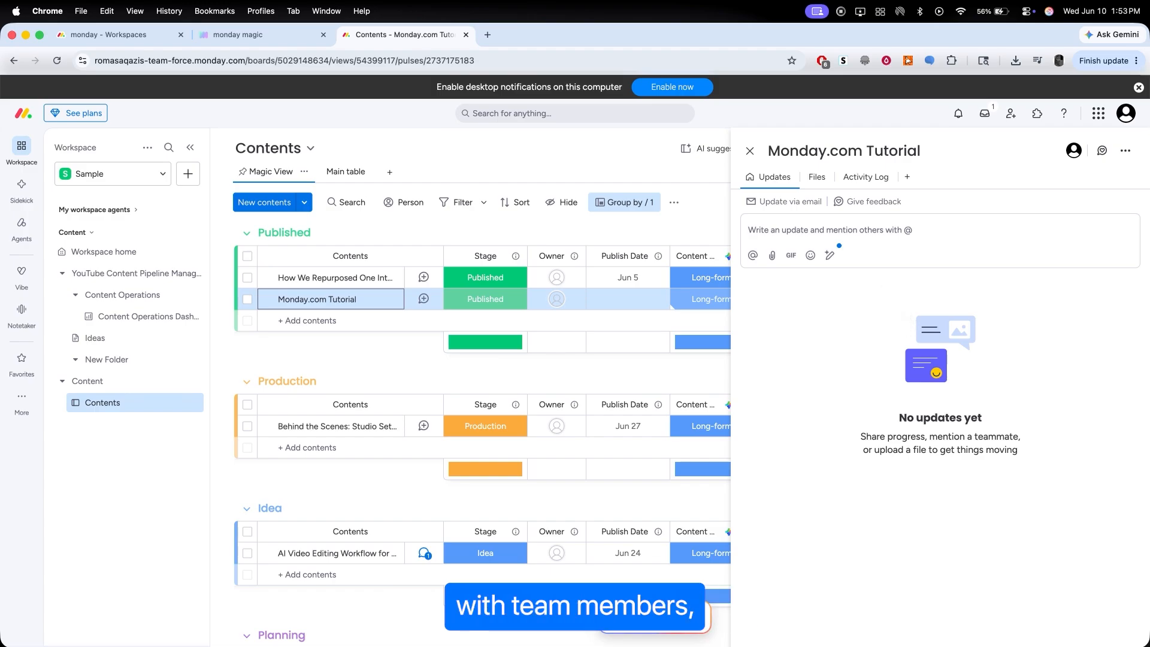
click(839, 231)
text(This video needs a thumbnail!)
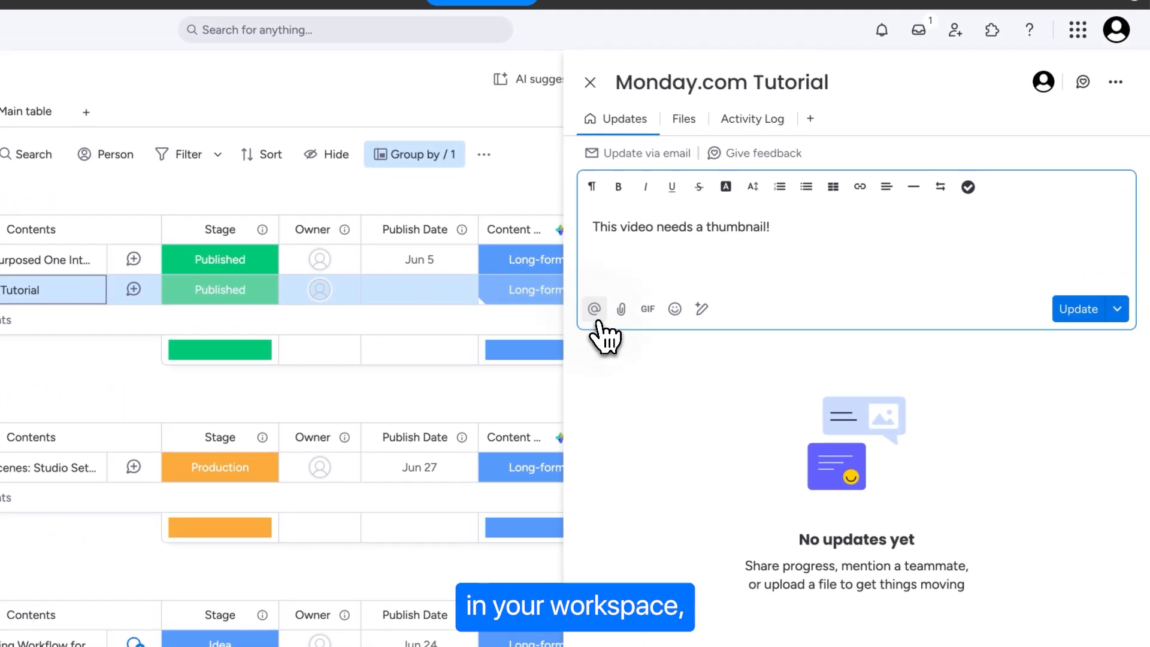
click(753, 313)
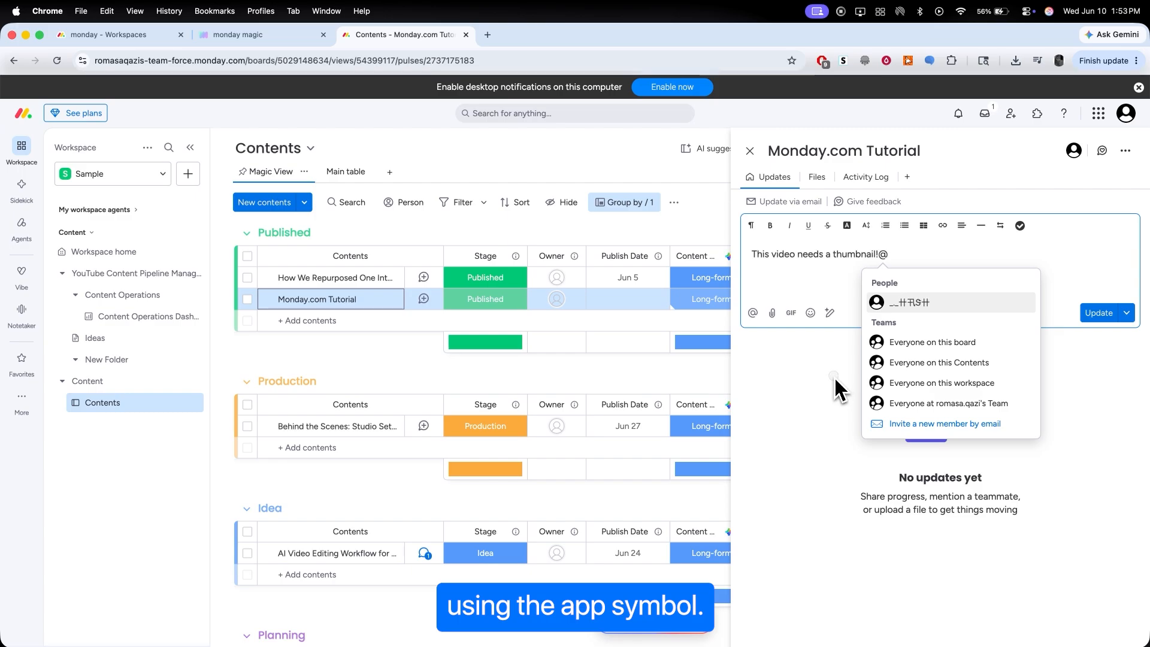
click(837, 390)
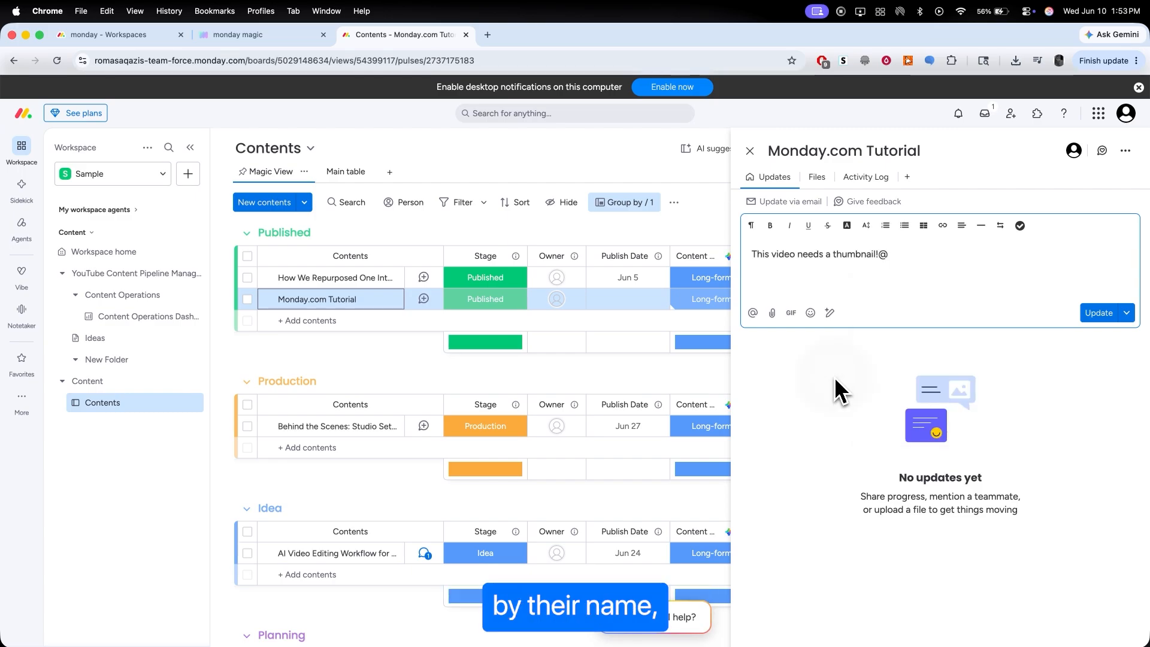
click(1096, 314)
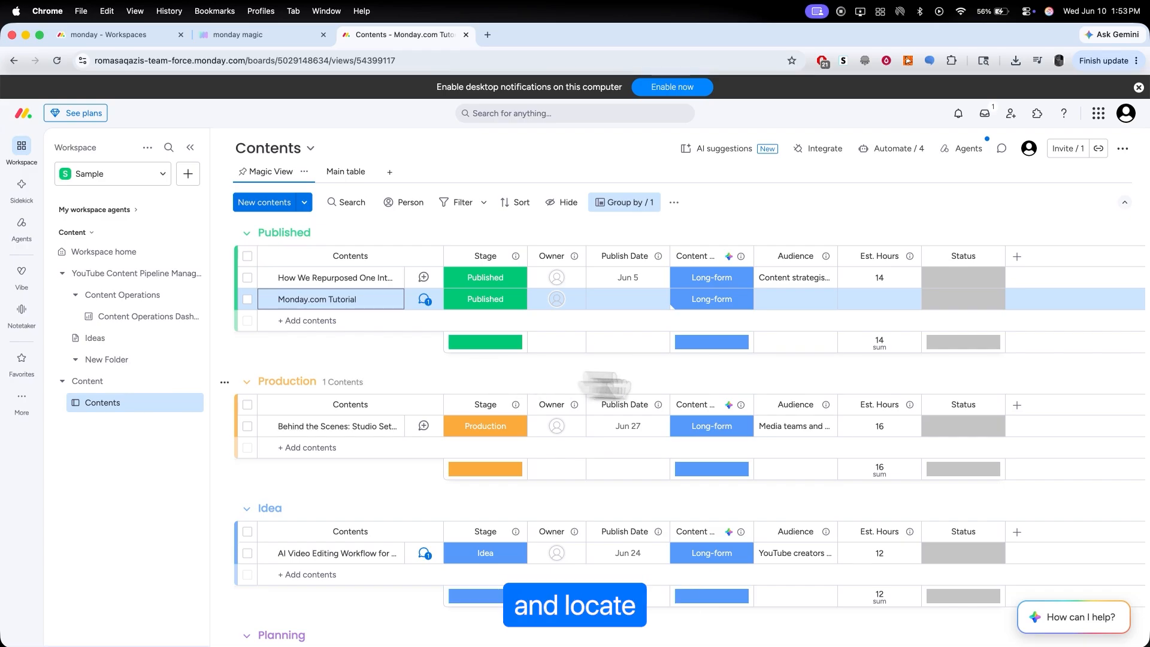
- Rename the green Status label to Completed and the red one to Not Started, and look at the Stage label choices
click(954, 302)
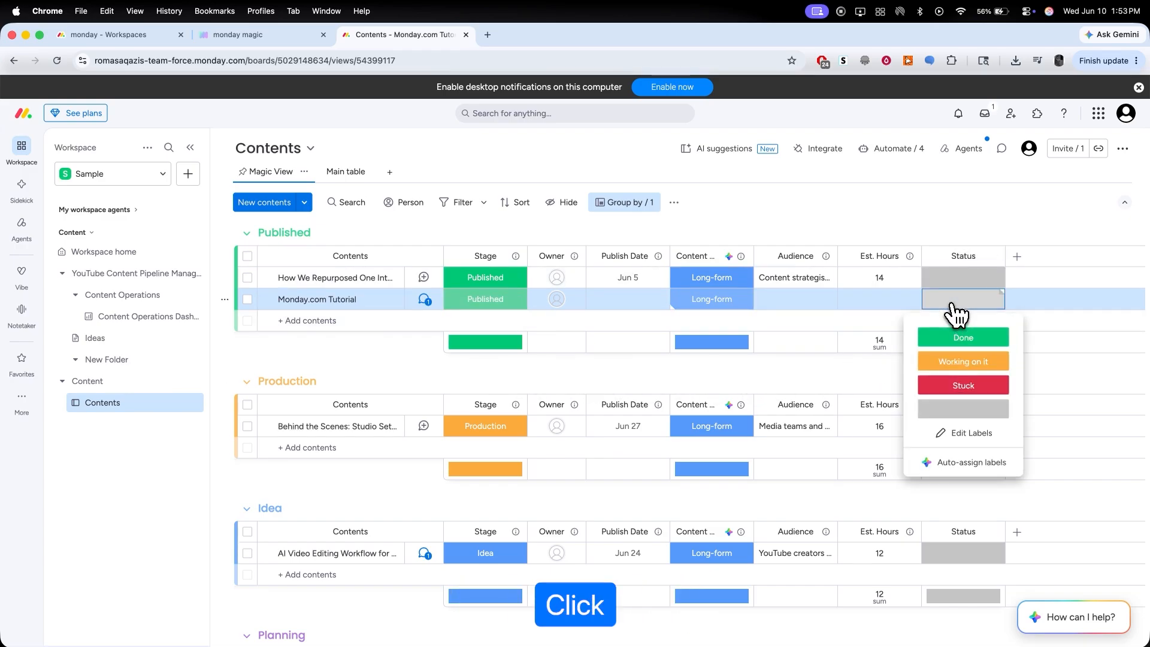
click(975, 434)
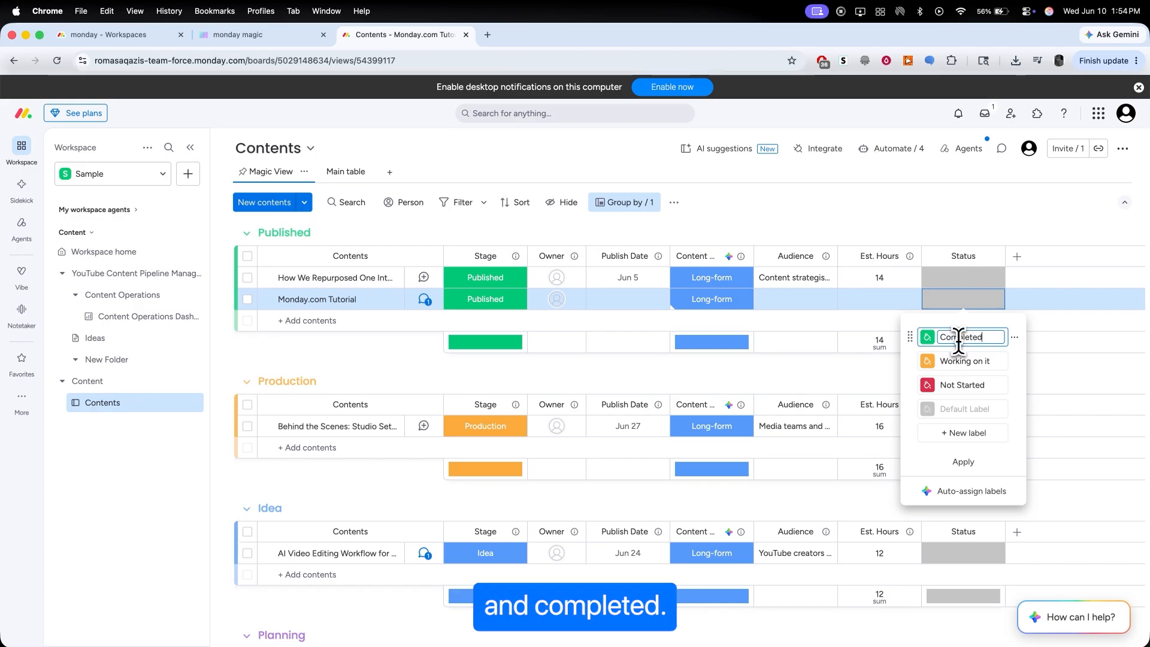
click(1012, 470)
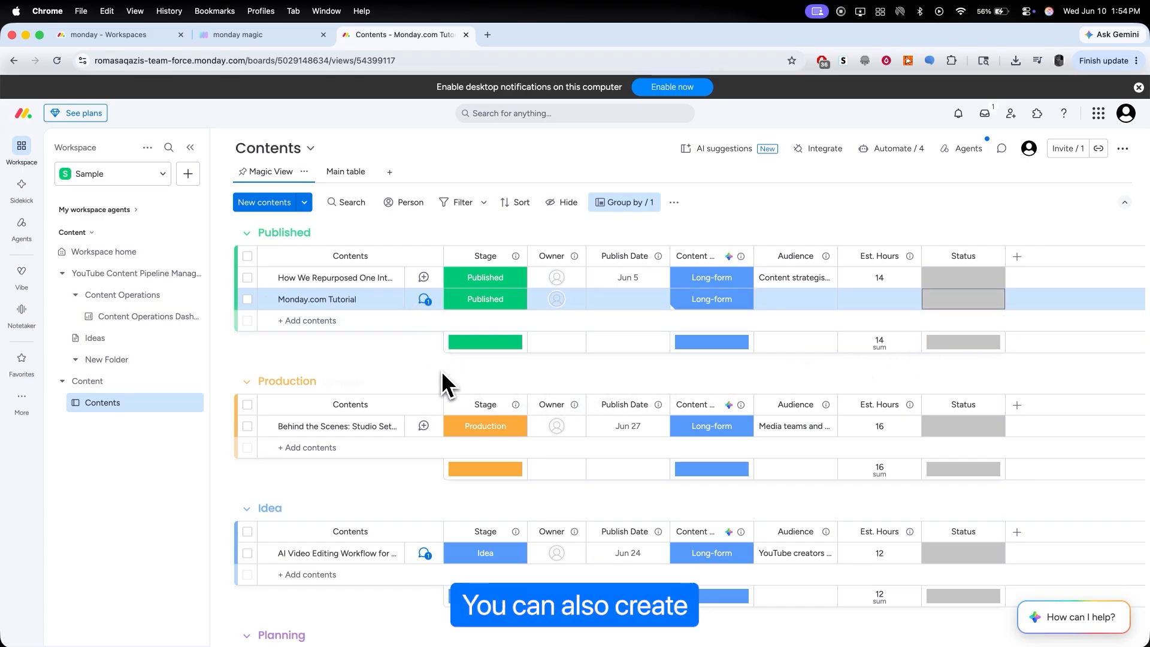
click(487, 317)
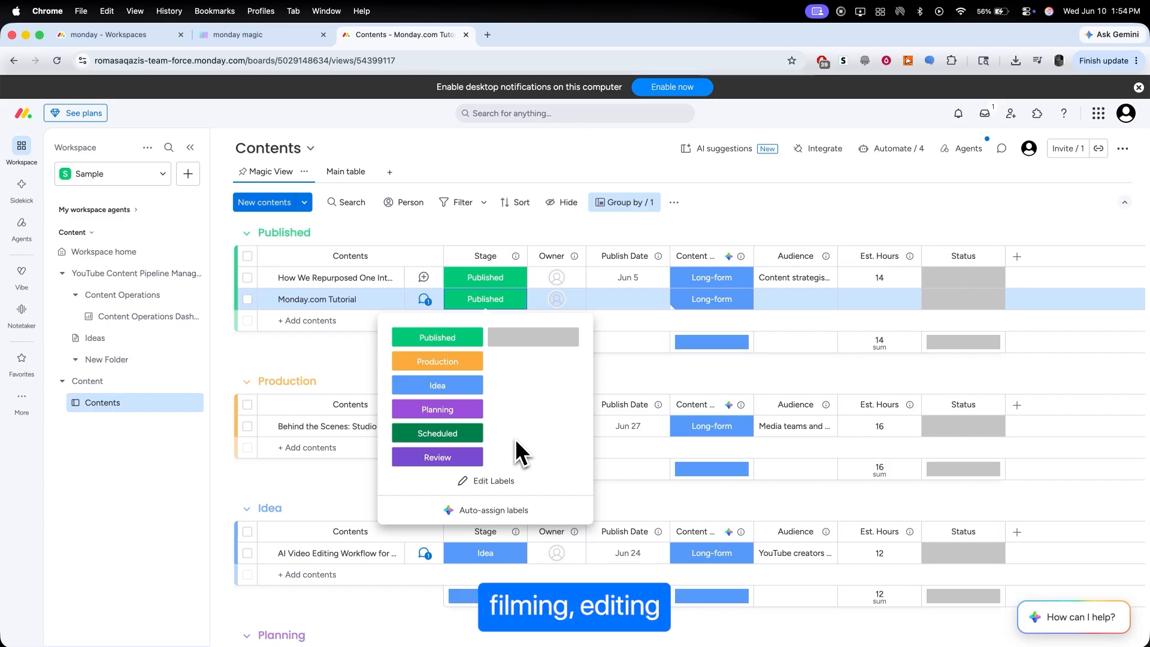
click(372, 362)
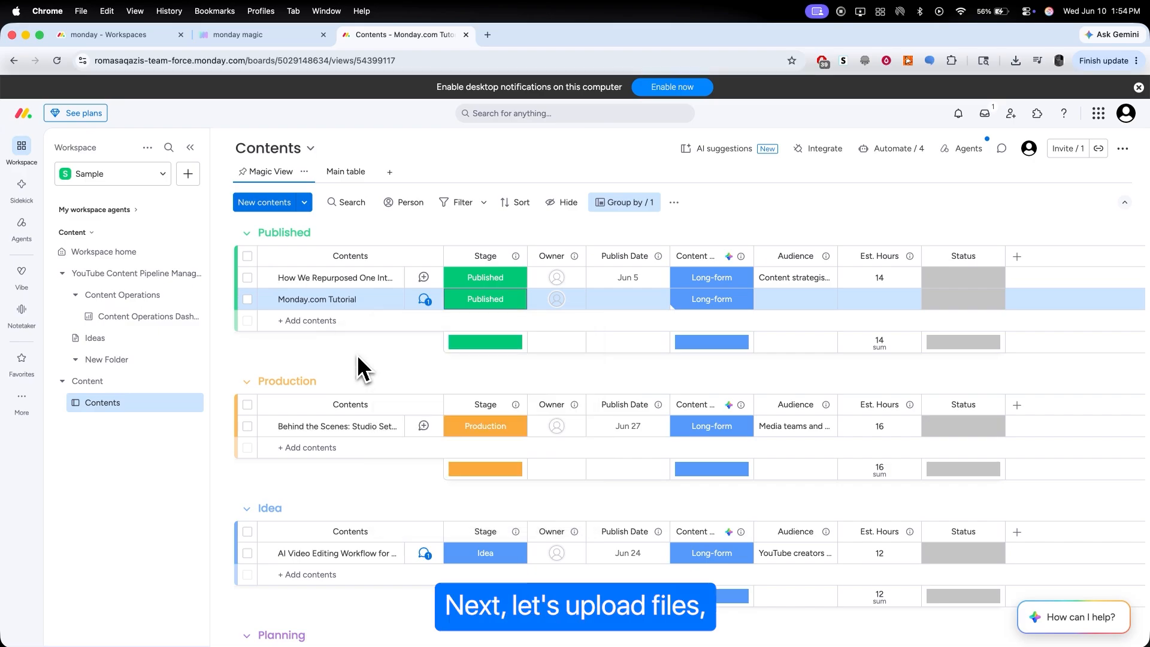
- Upload the image 1.jpg to the files of the Monday.com Tutorial item and close the item
click(378, 298)
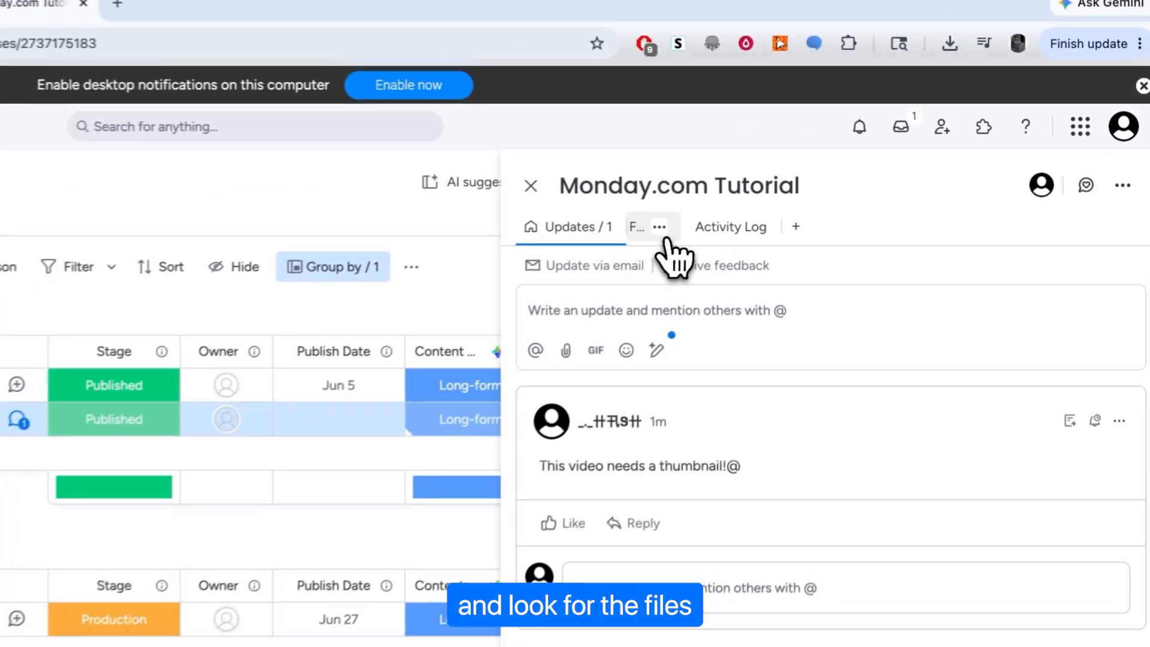
click(828, 177)
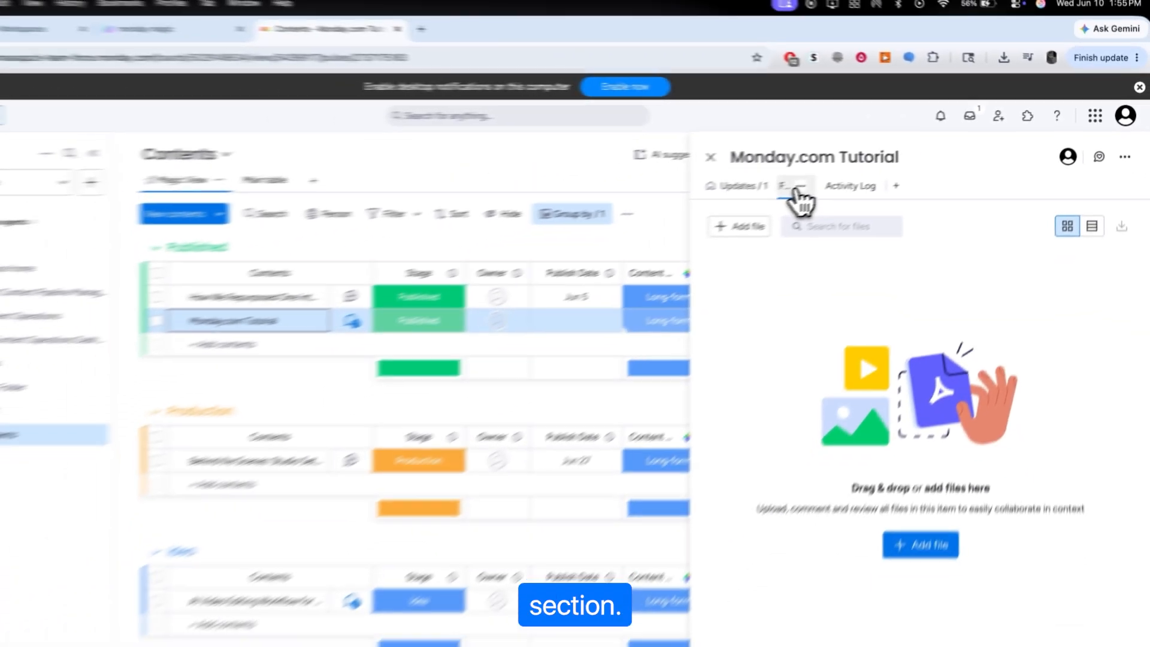
click(966, 505)
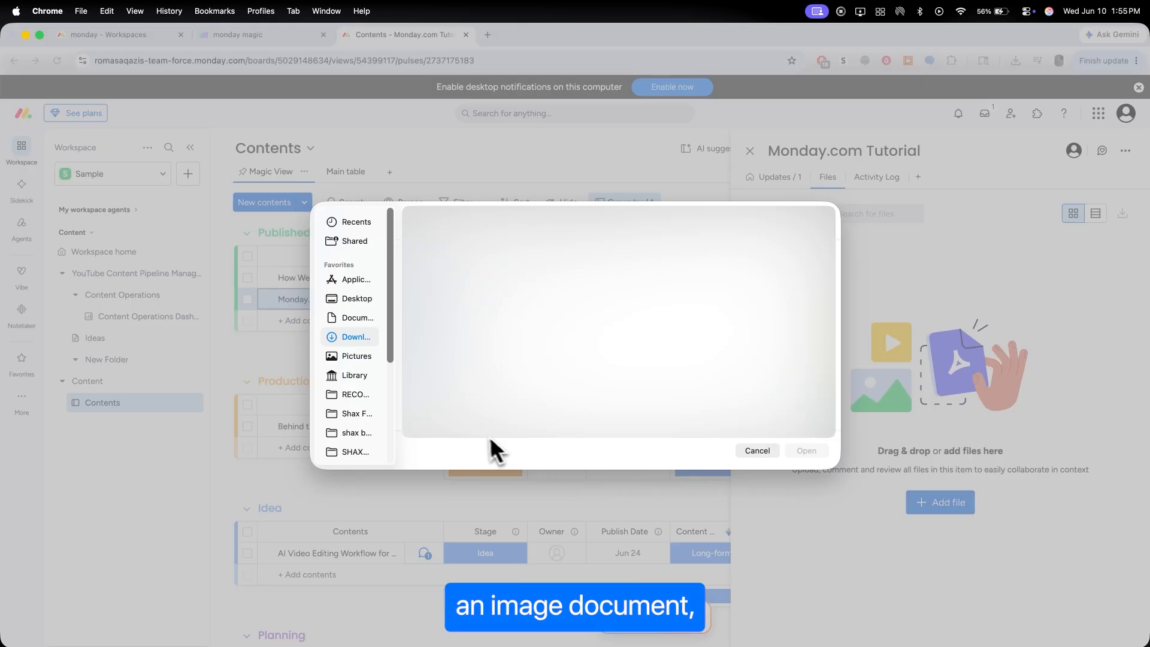
click(805, 451)
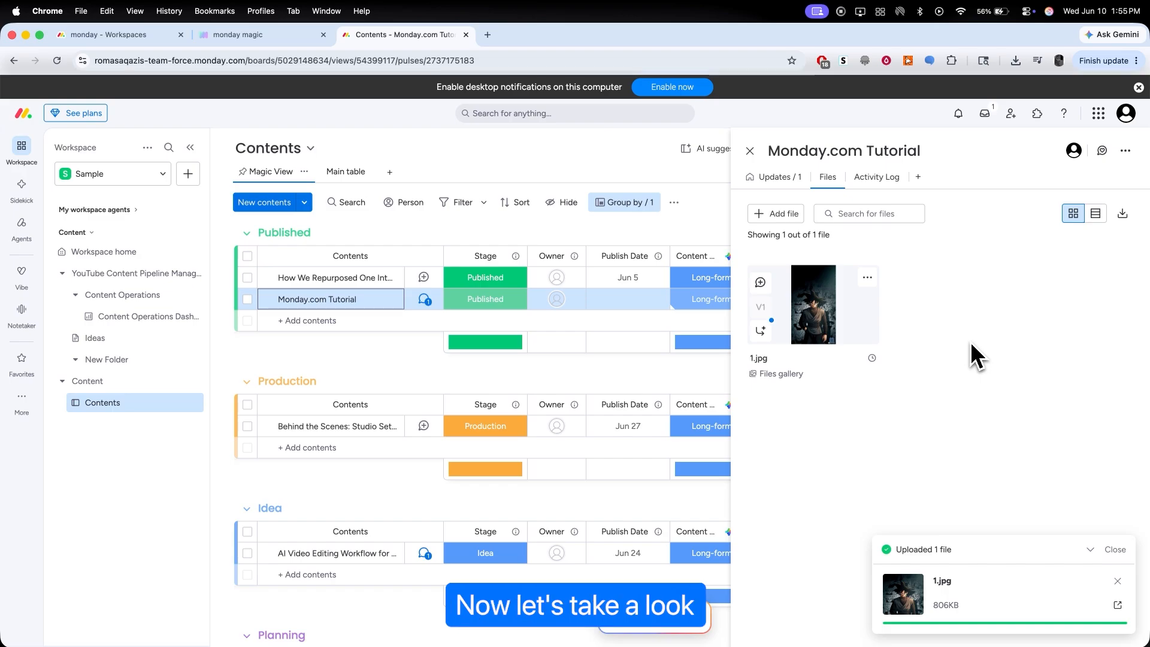
click(750, 151)
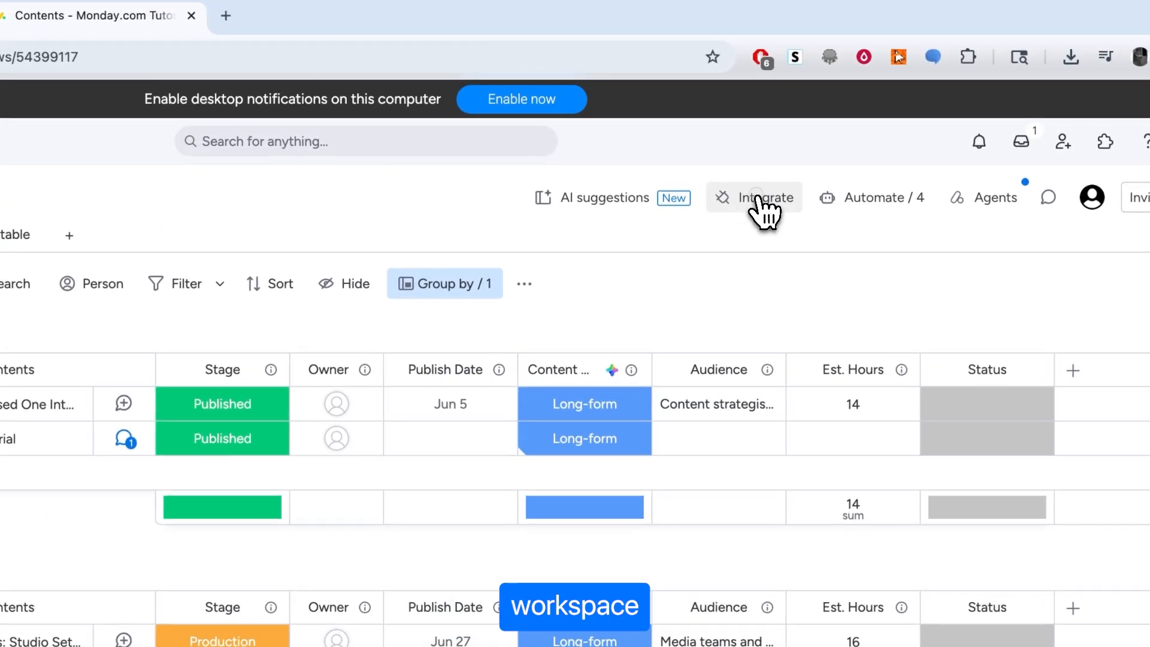
- Look through the integrations available for the Contents board and select Gmail
click(820, 149)
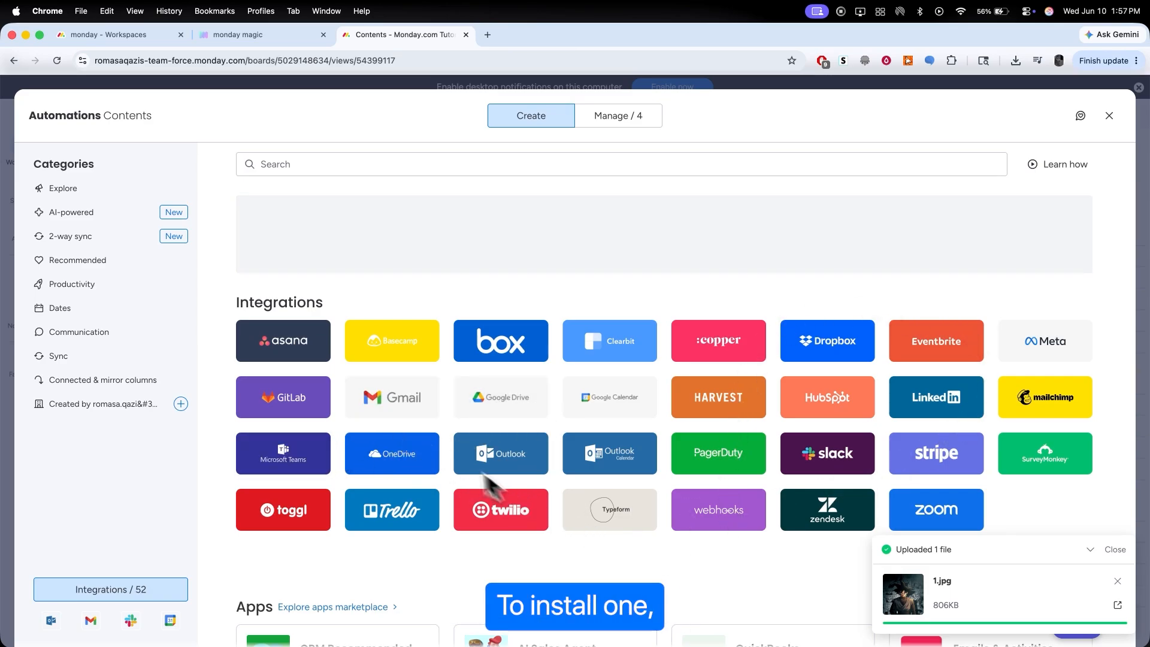
click(406, 403)
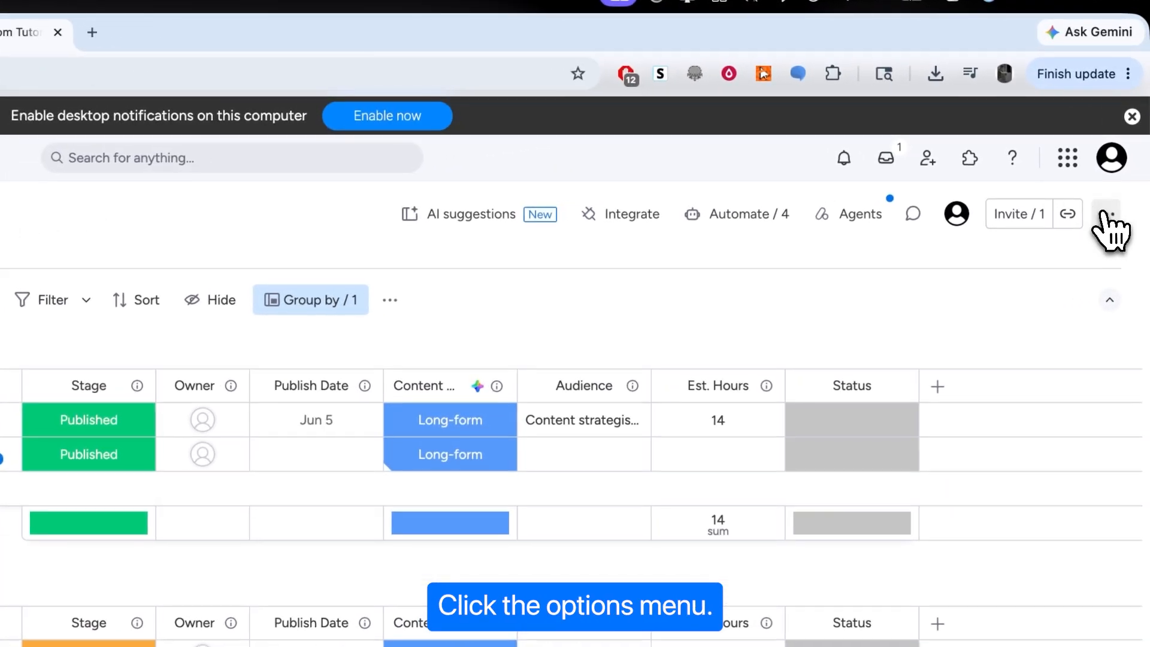
- Get AI suggestions for the Contents board and apply all three suggested AI-powered columns
click(1106, 215)
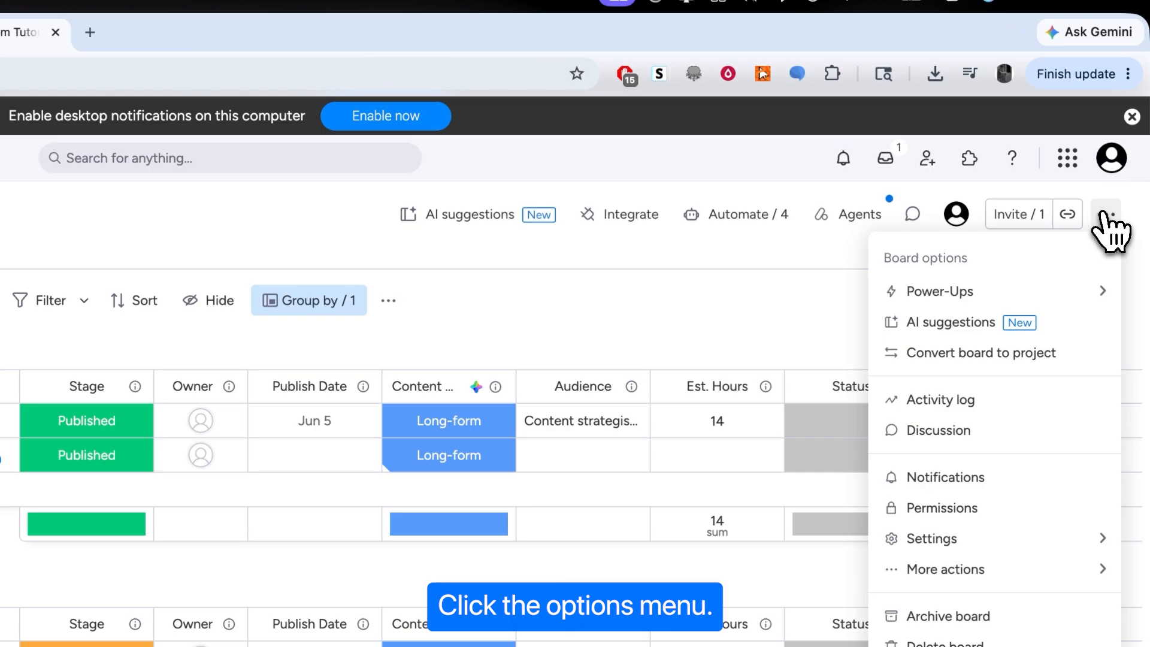
click(981, 327)
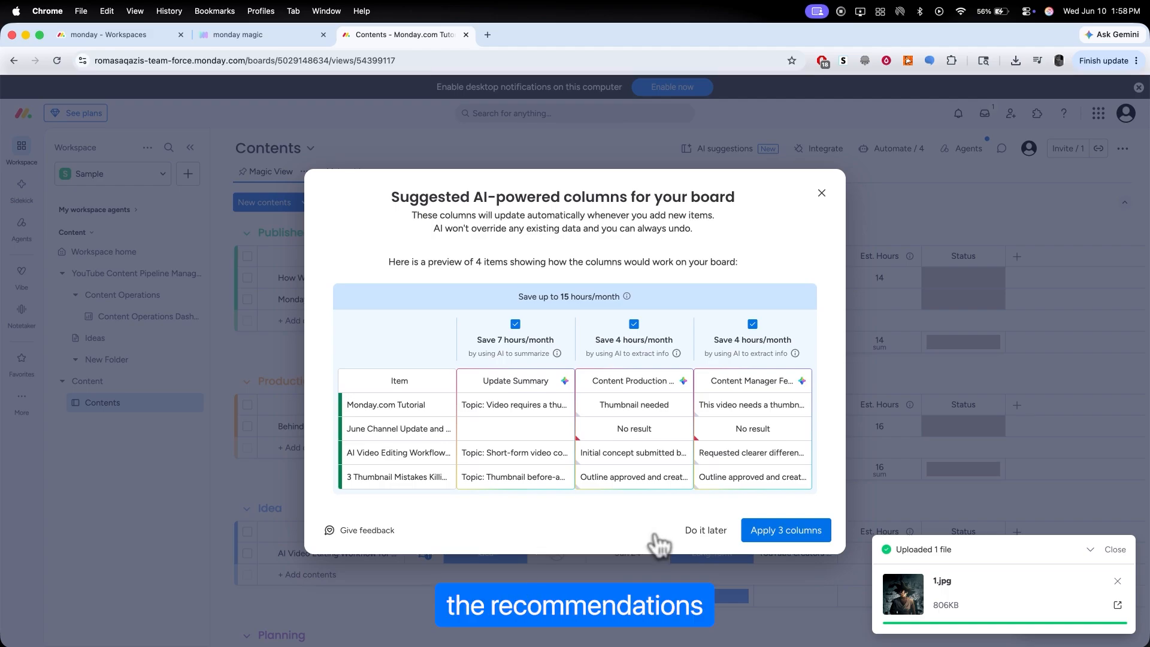
click(814, 544)
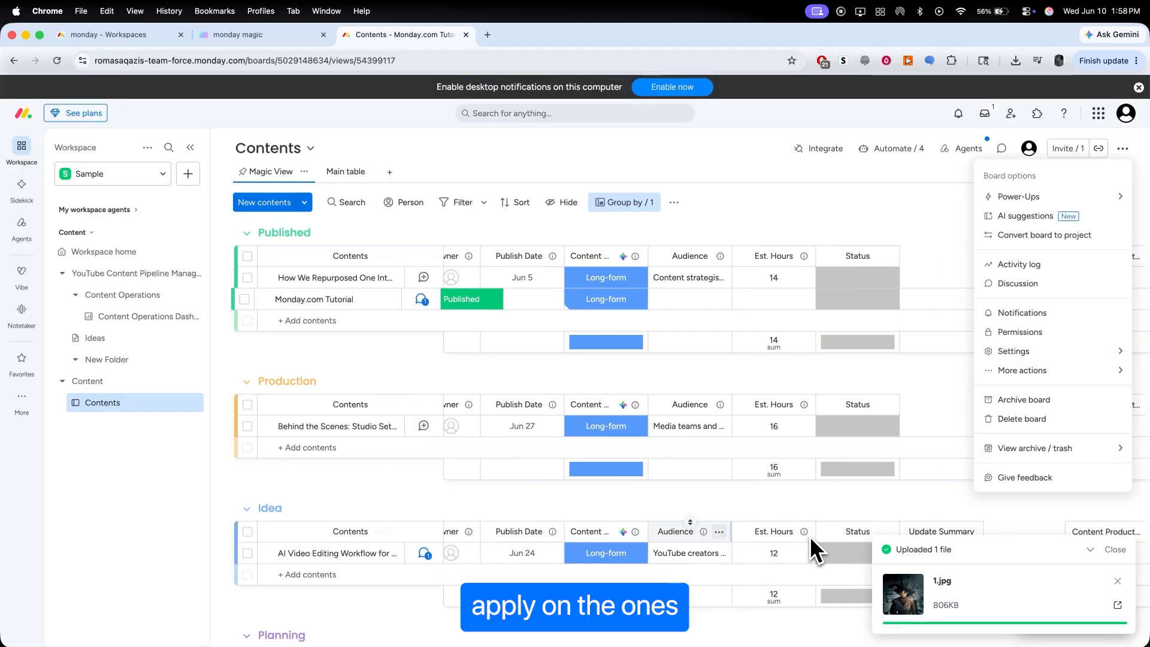
click(938, 509)
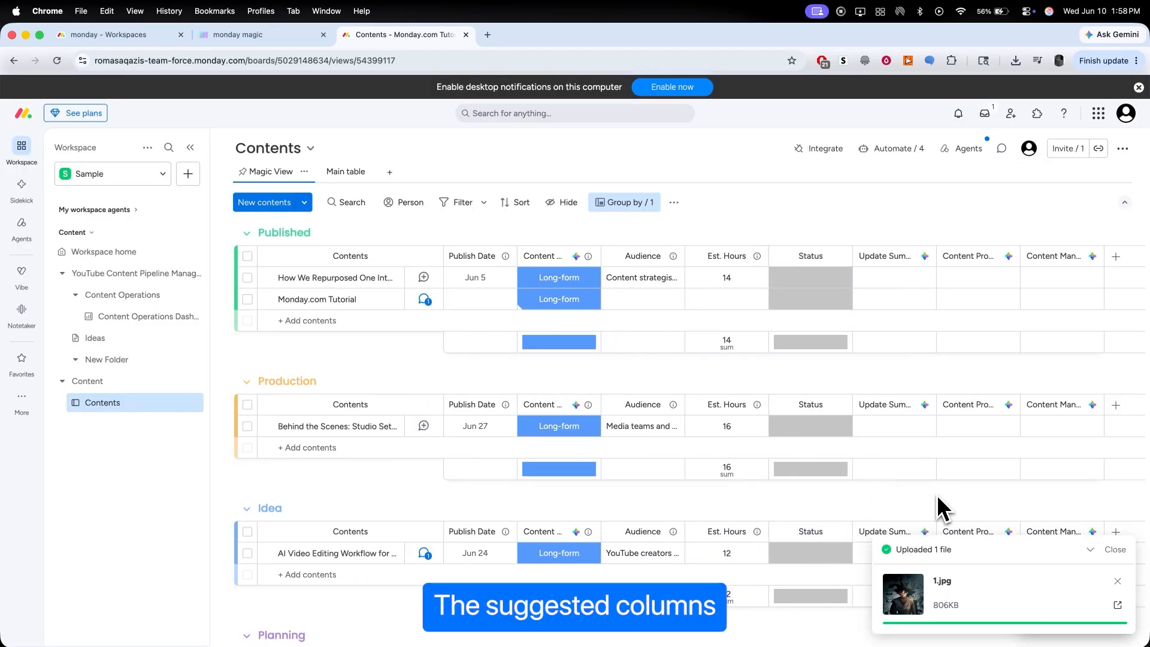
click(1113, 542)
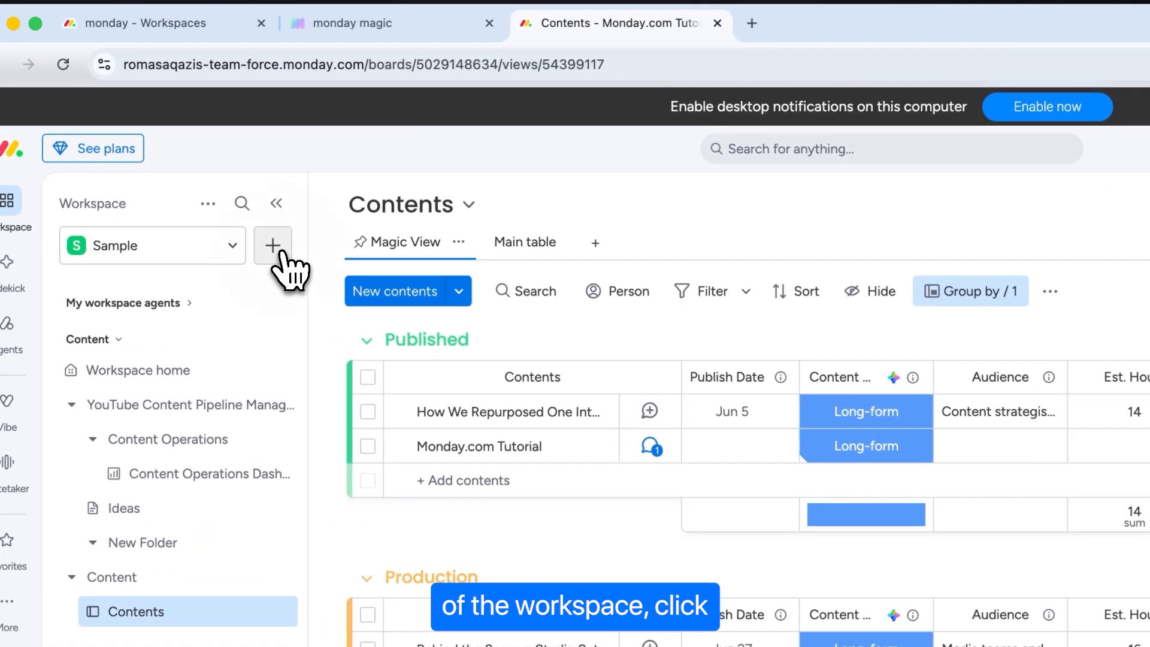
- Generate an agent that notifies the designer with video title and deadline at the Filming stage and flags Ideas-stage videos due within five days
click(188, 174)
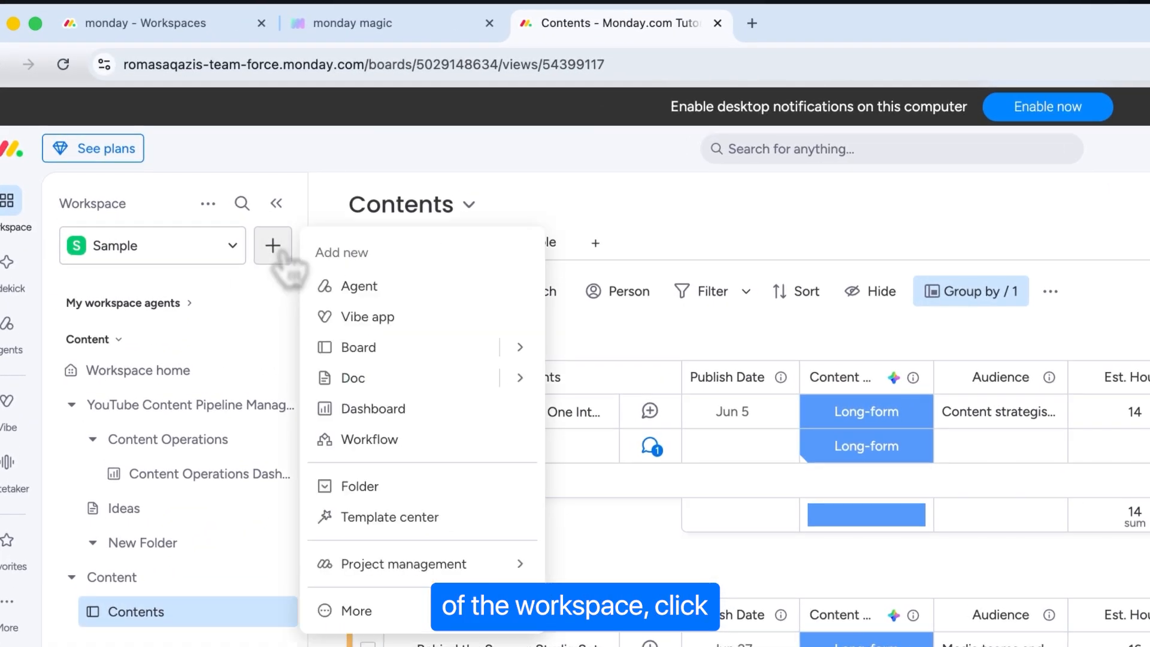
click(350, 287)
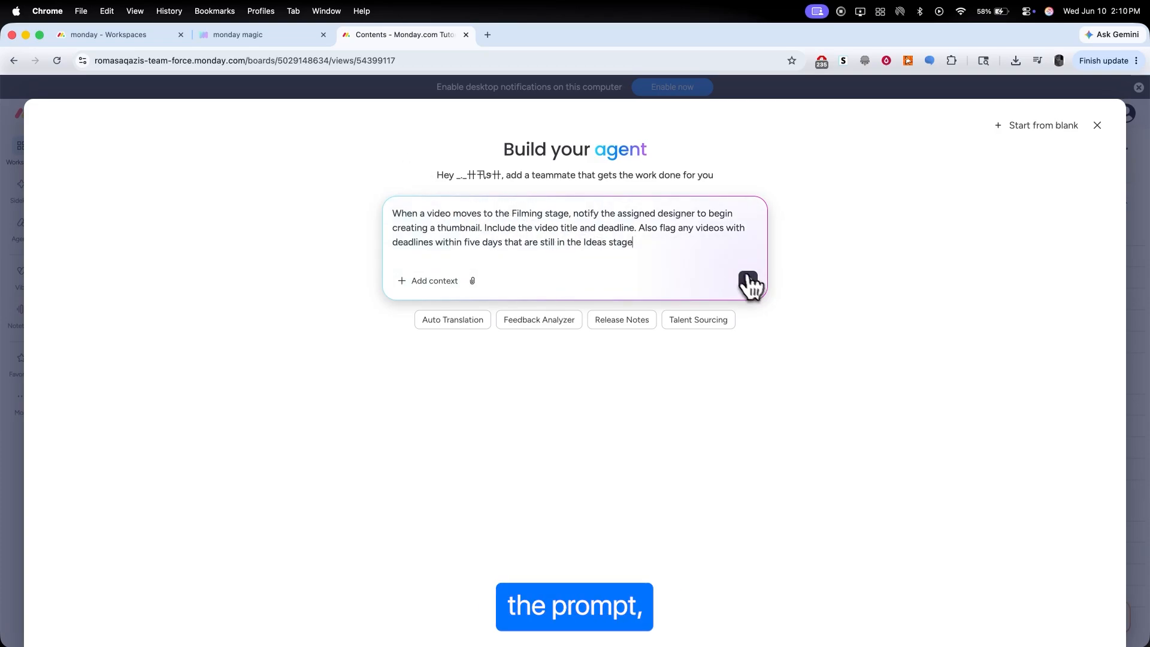
click(748, 280)
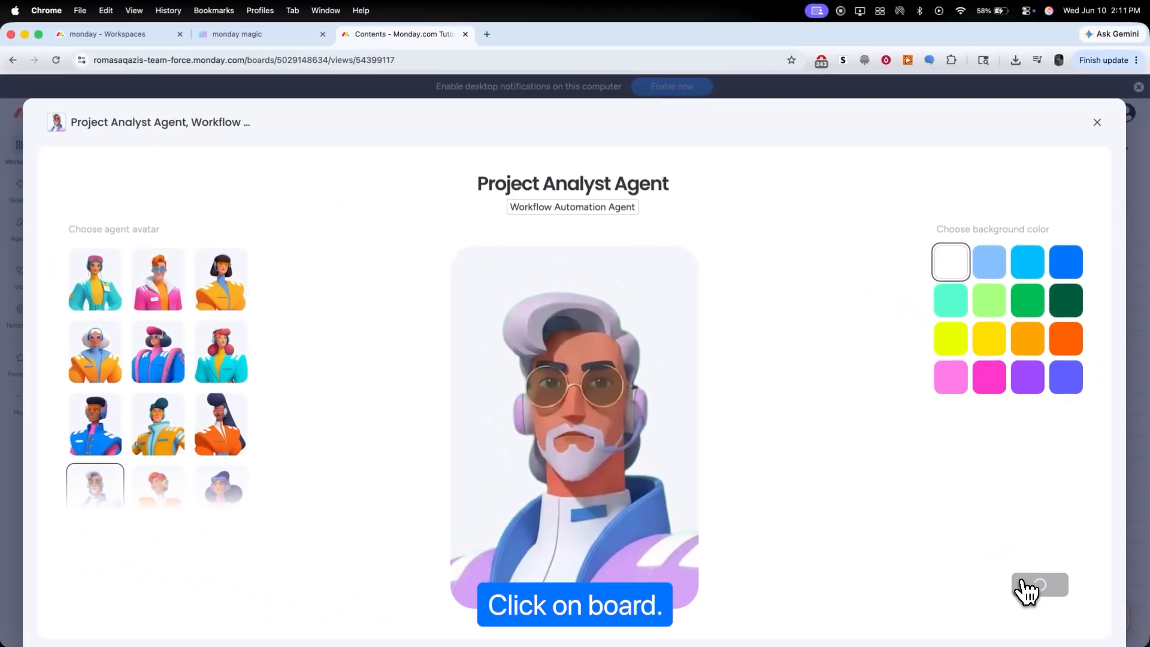
- Onboard the proposed Workflow Automation Agent, confirming its plan, and give it access to the Contents board
click(947, 557)
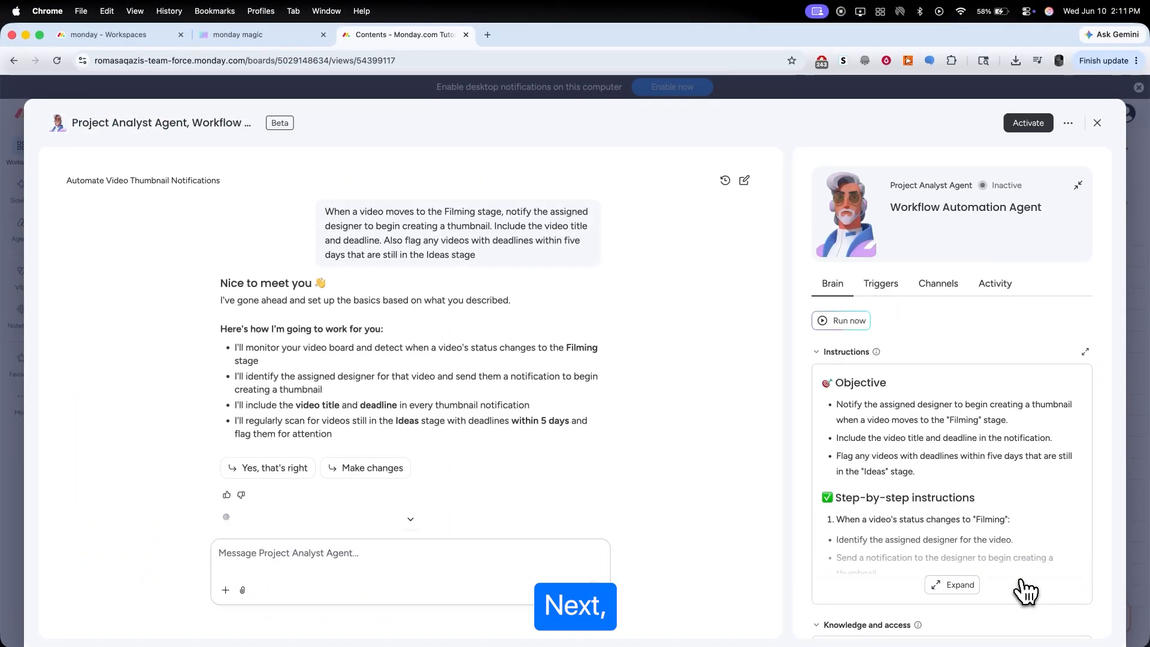
click(303, 472)
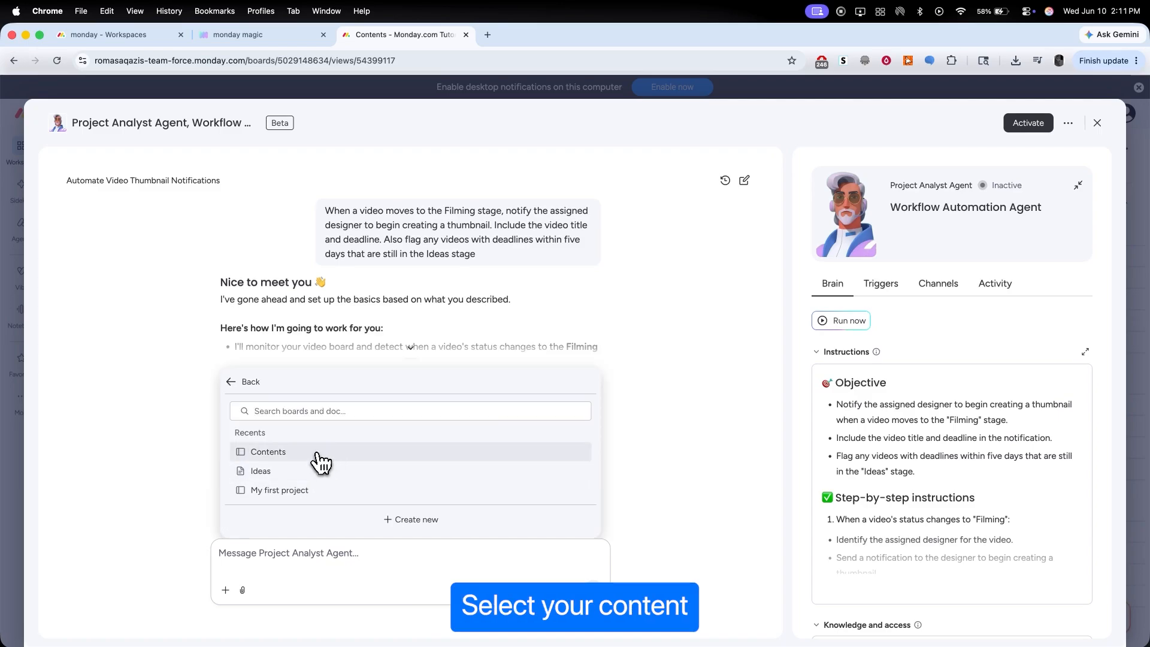
click(318, 455)
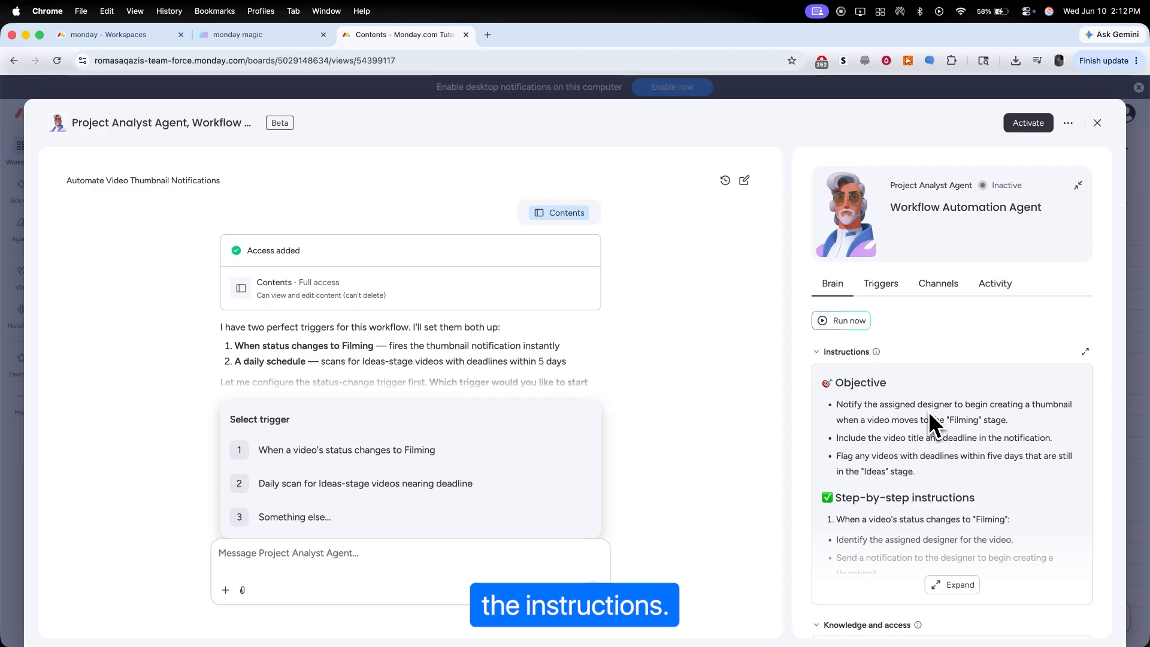
- Add an "Item created" custom trigger for the Contents board to the agent
click(879, 286)
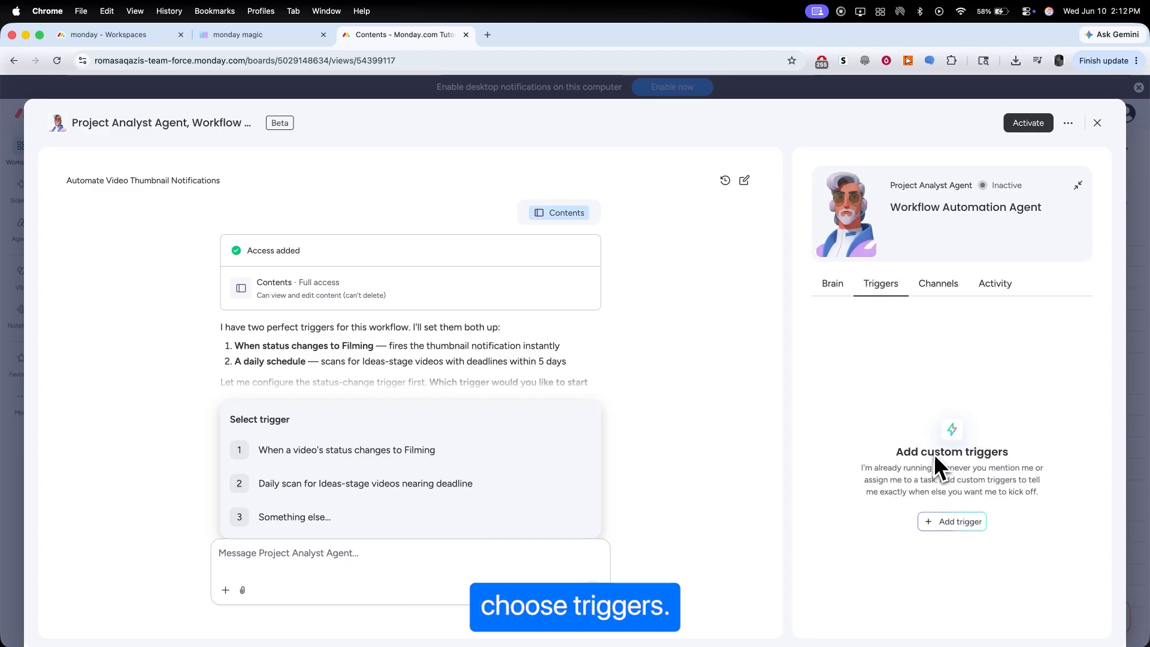
click(940, 520)
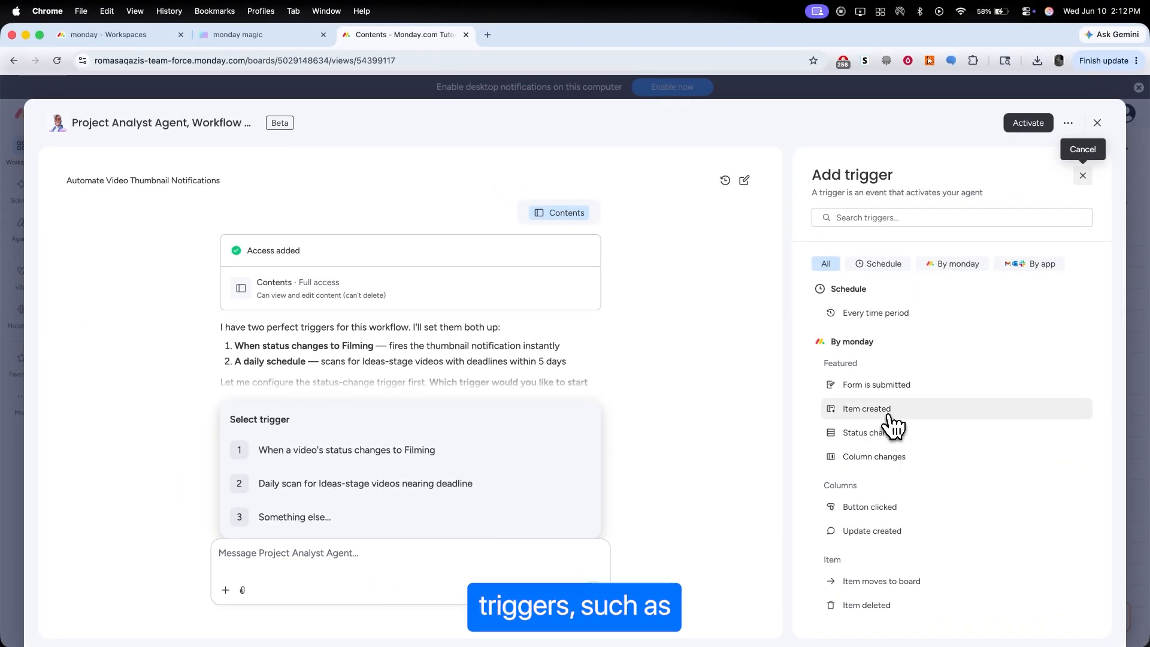
click(890, 412)
click(876, 290)
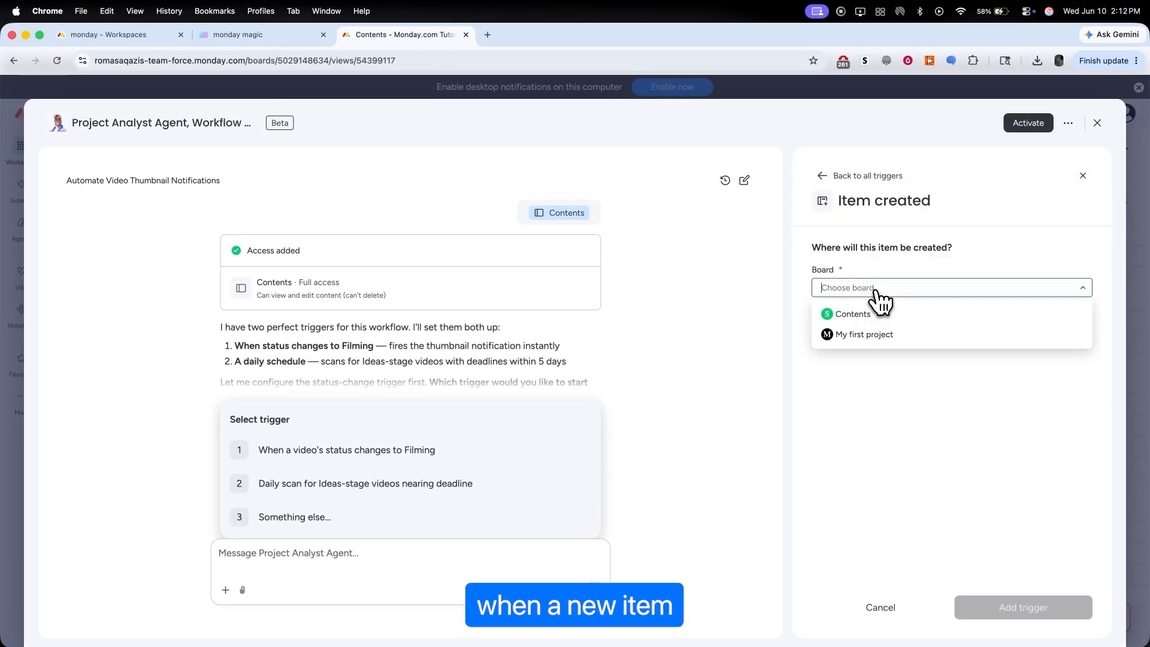
click(862, 316)
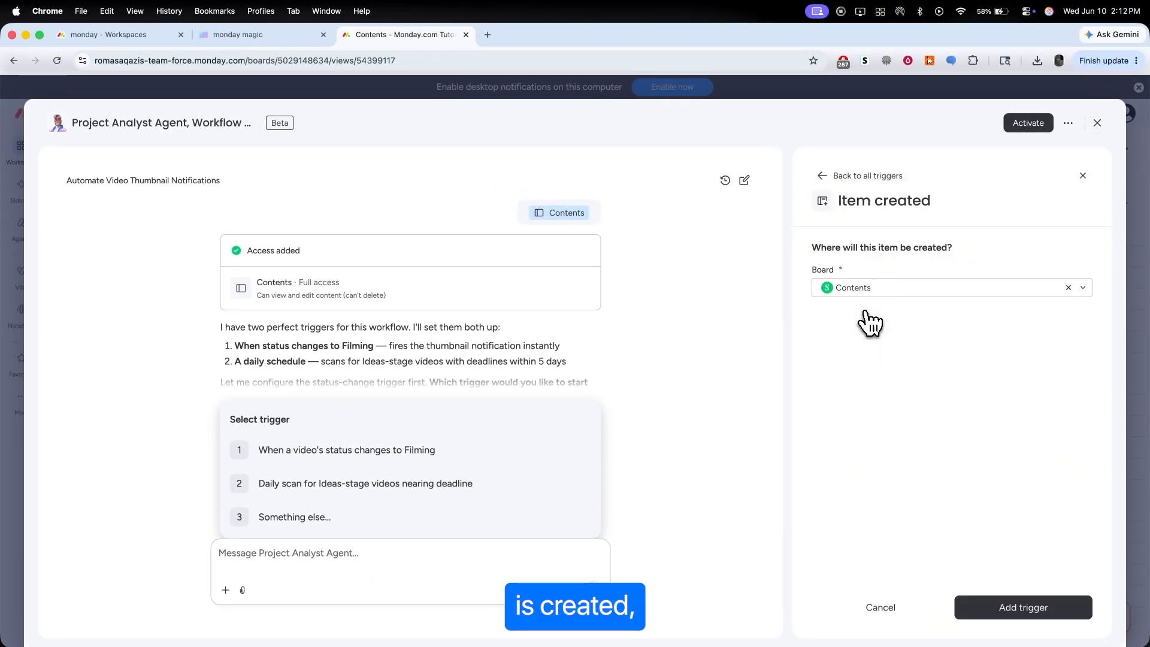
click(994, 607)
- Add a "Status changes" trigger for the Contents board that fires when the Status column changes to "Working on it"
click(845, 359)
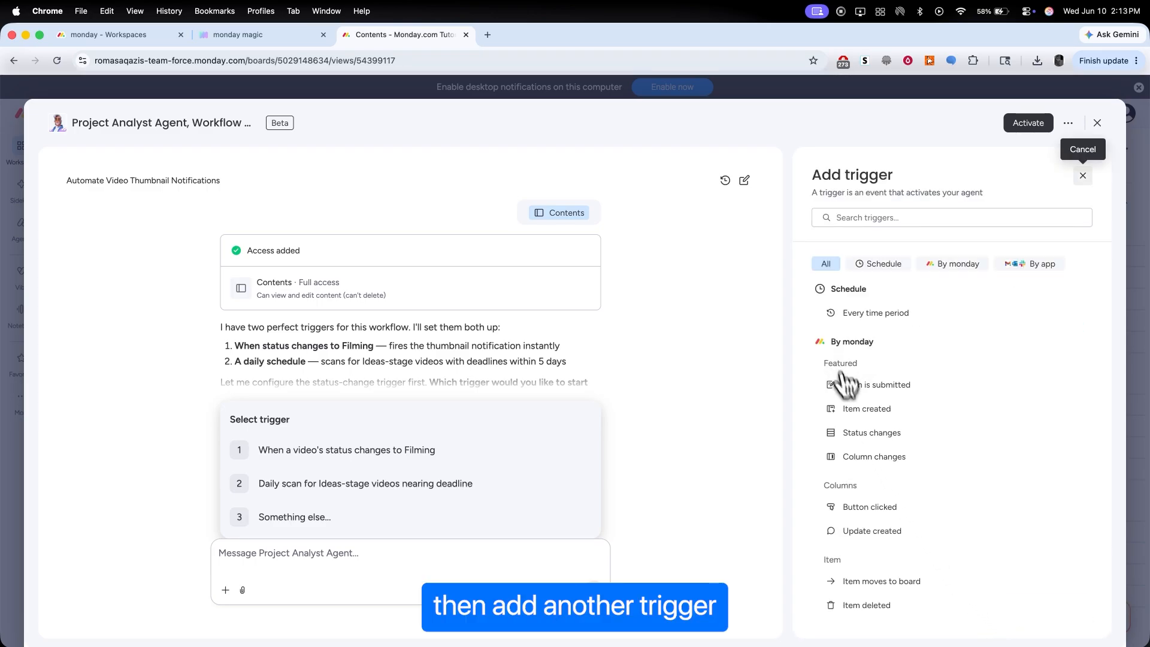
click(867, 434)
click(870, 290)
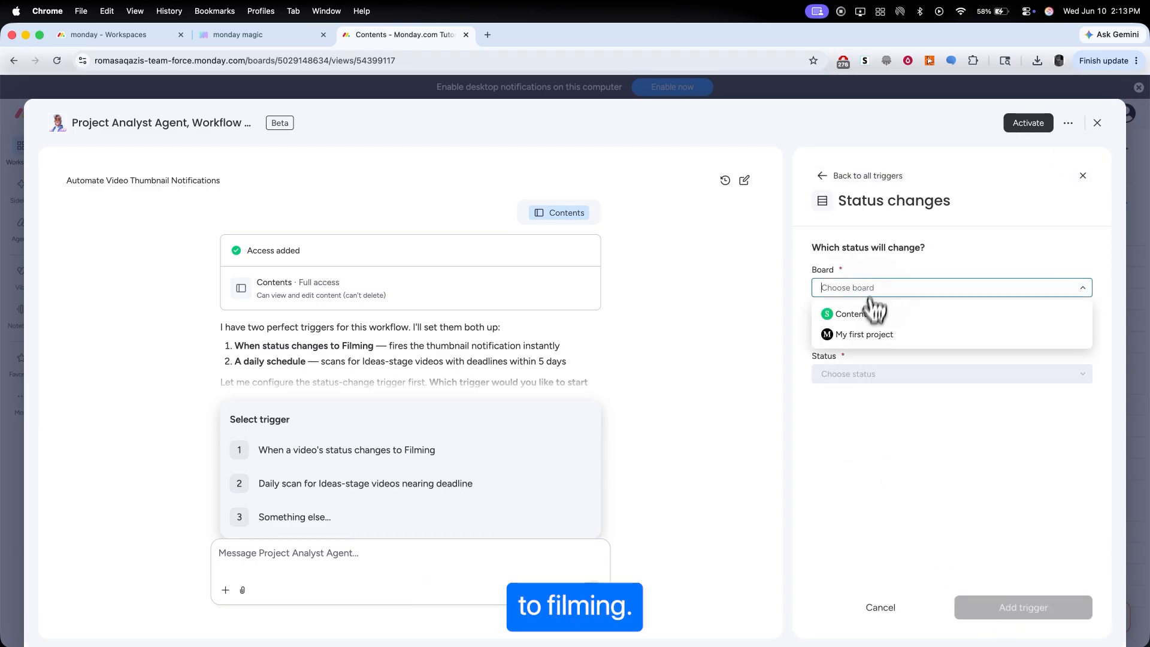
click(865, 314)
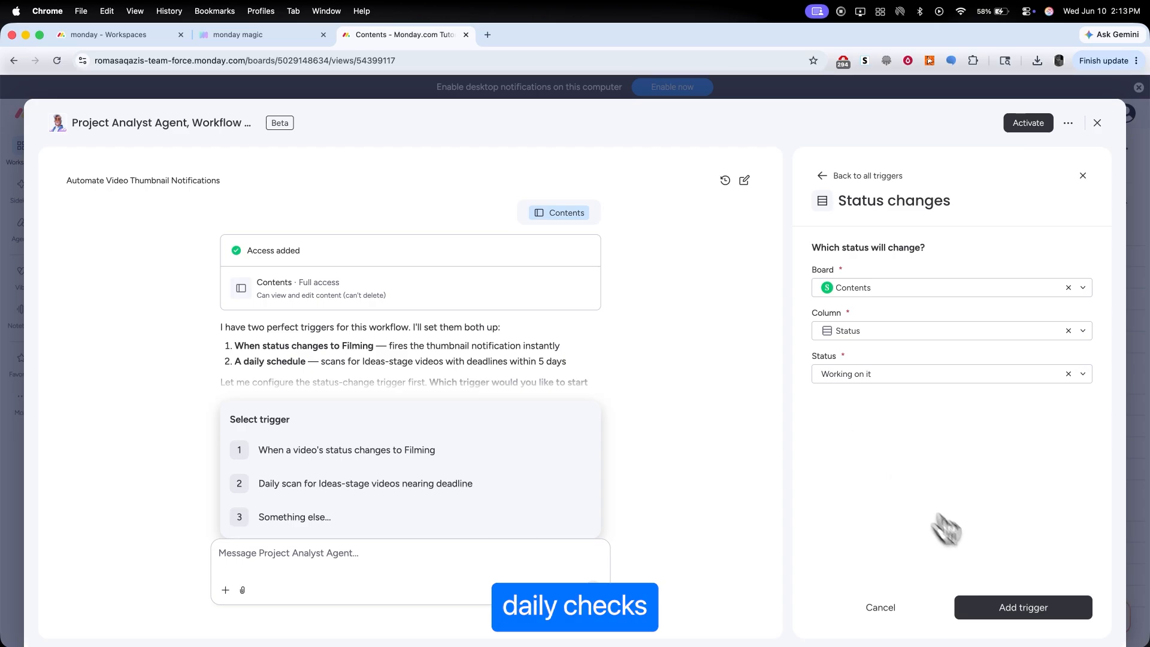
click(986, 615)
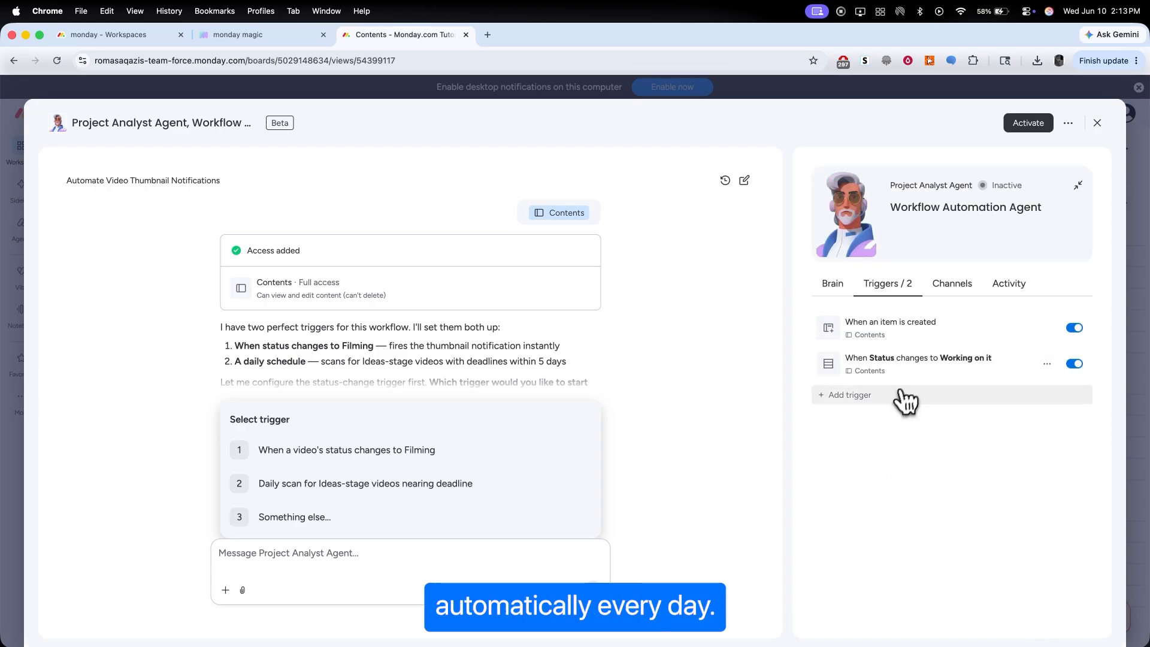
- Test-run the Workflow Automation Agent from its instructions, activate it, and return to the Contents board
click(824, 288)
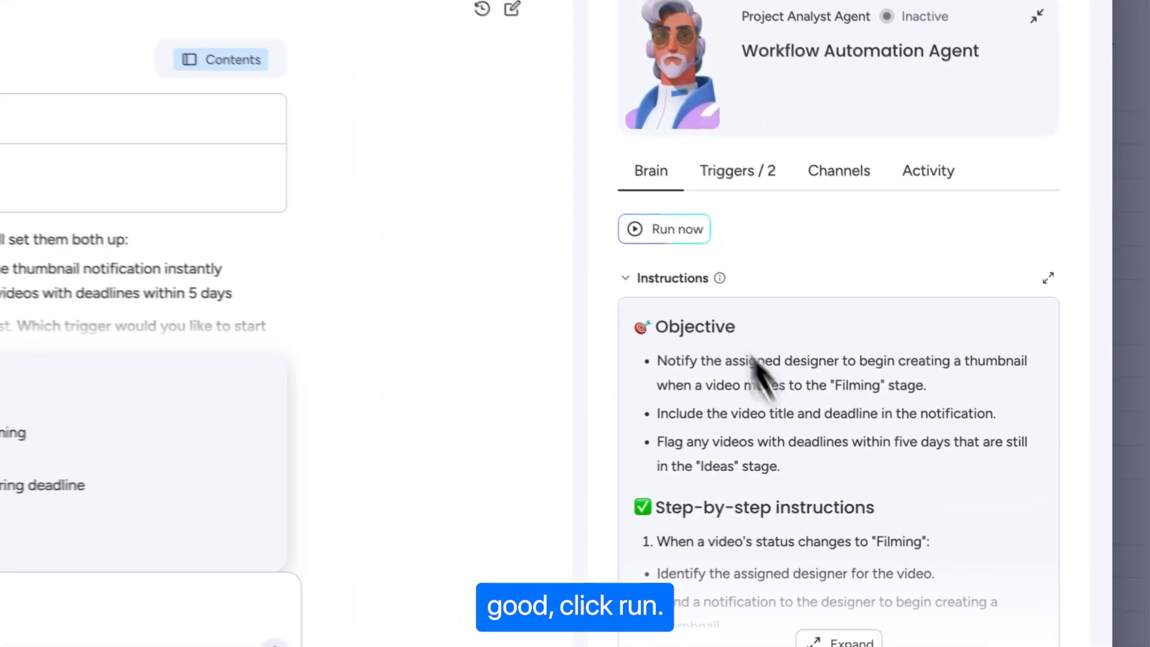
click(843, 321)
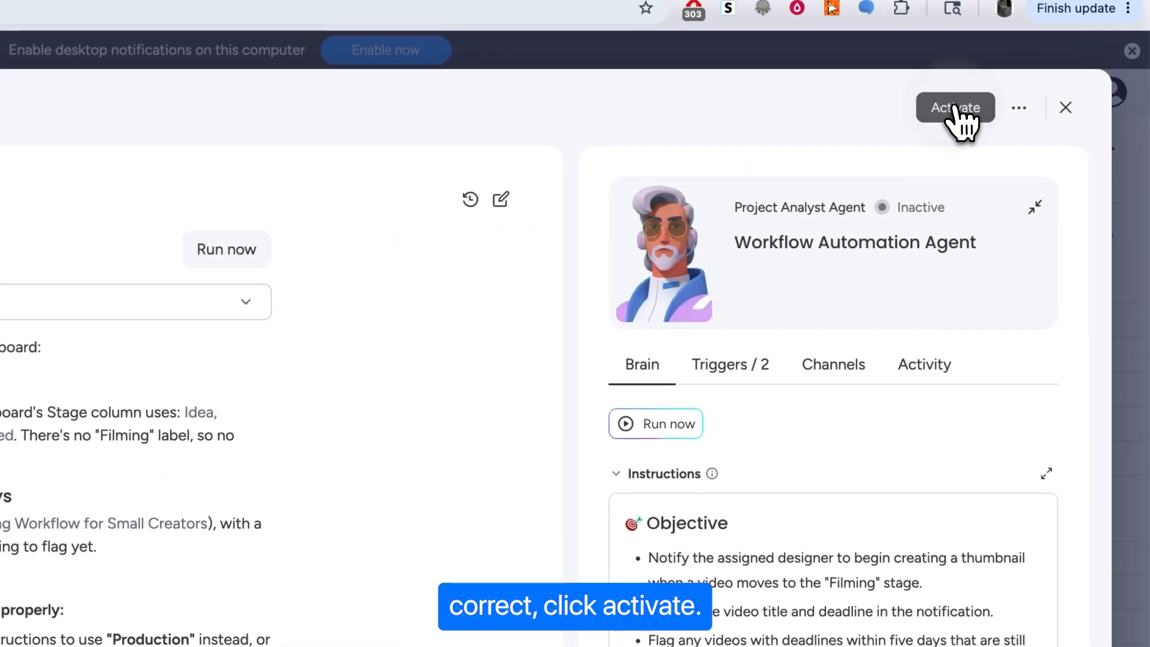
click(1028, 124)
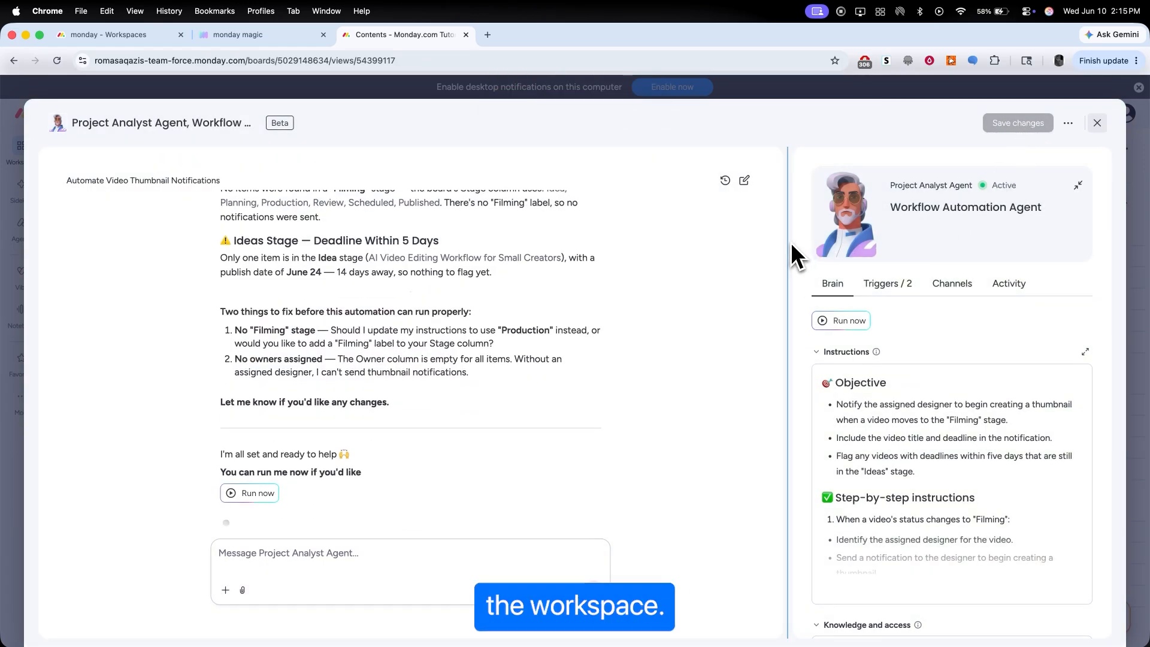
click(1097, 124)
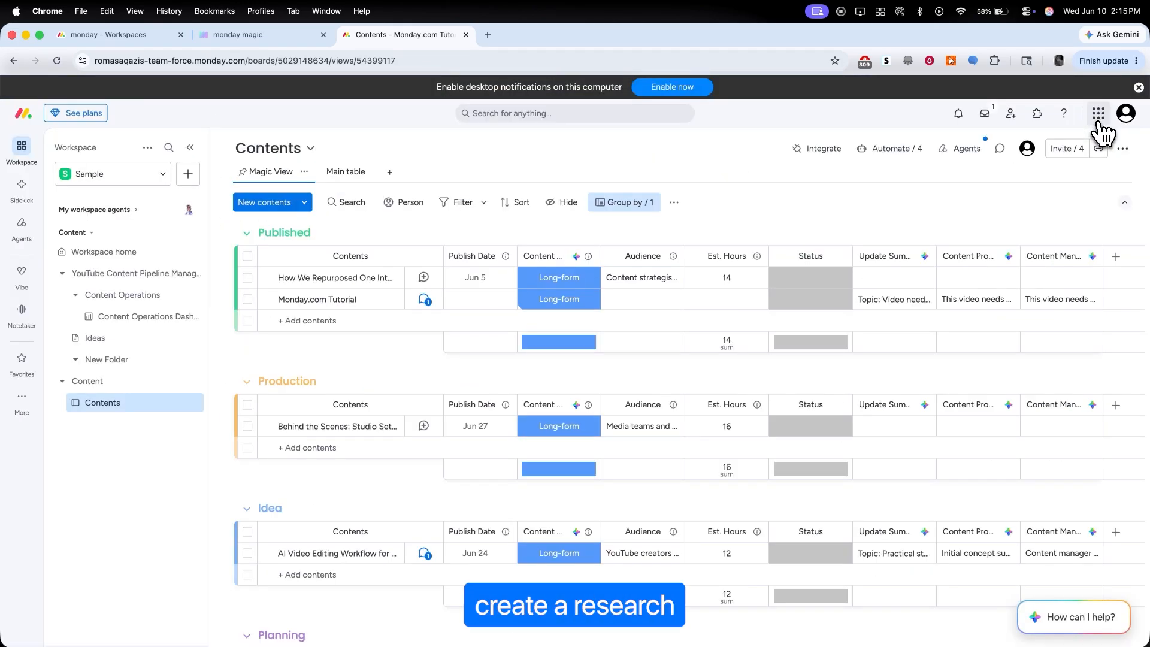
- Generate an agent that researches trending AI tools and automation YouTube videos every Monday at 9 AM and posts top performers' hooks and angles in Raw Ideas
click(188, 173)
click(254, 200)
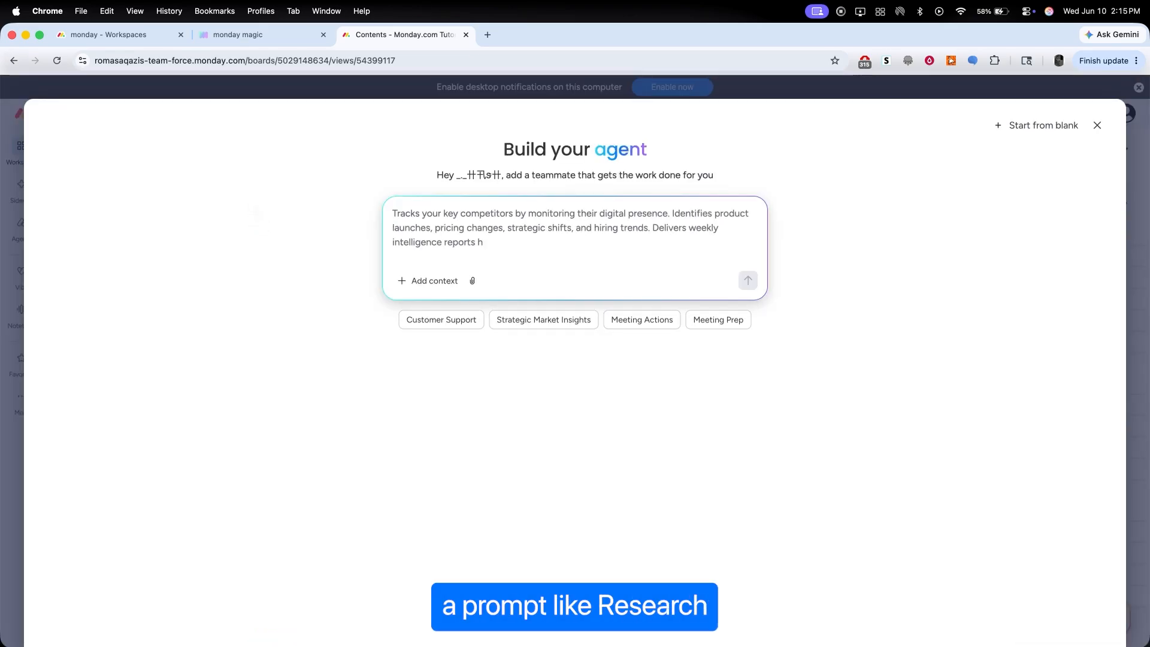
text(Research trending YouTube videos in the AI tools and automation niche every Monday at 9 AM. Find the top-performing videos from the previous week, summarize their hooks and content angles, and post the summary inside the Raw Ideas section)
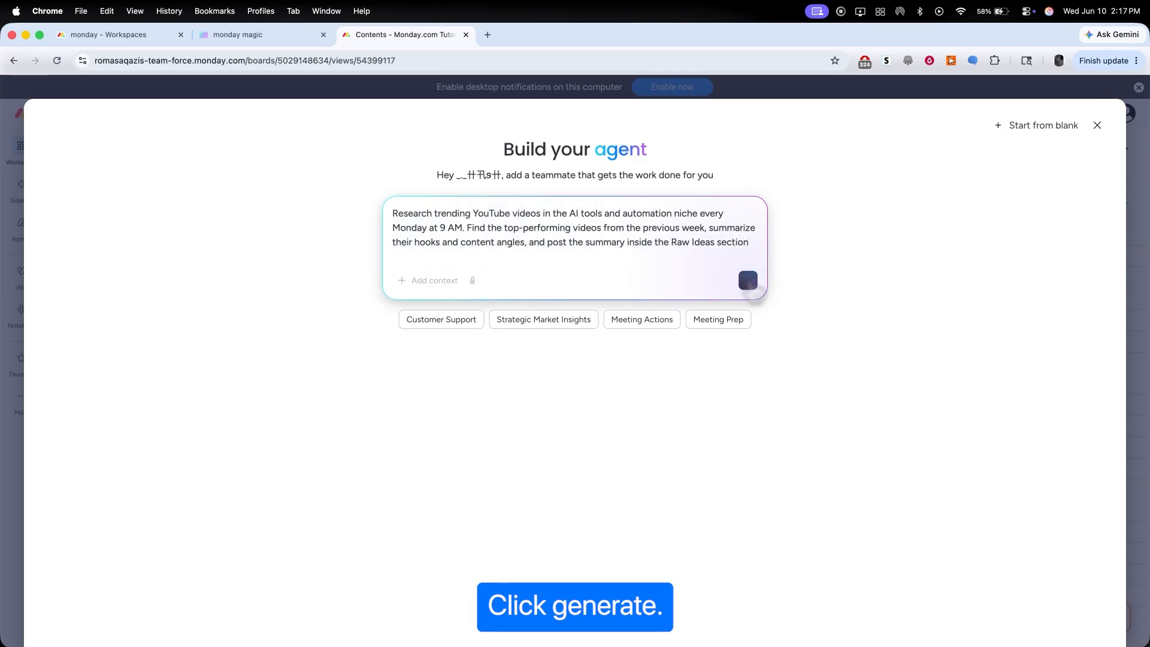
click(748, 280)
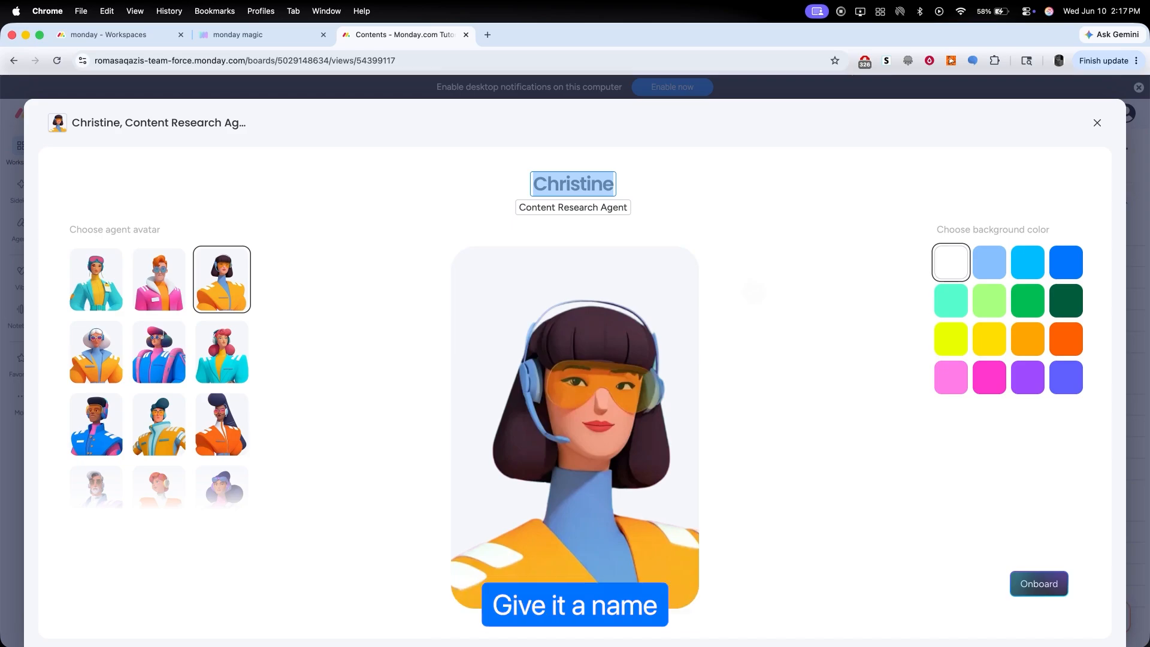
- Name the new Content Research Agent "Research Assistant", onboard it, and confirm its proposed work plan
text(Research Assistant)
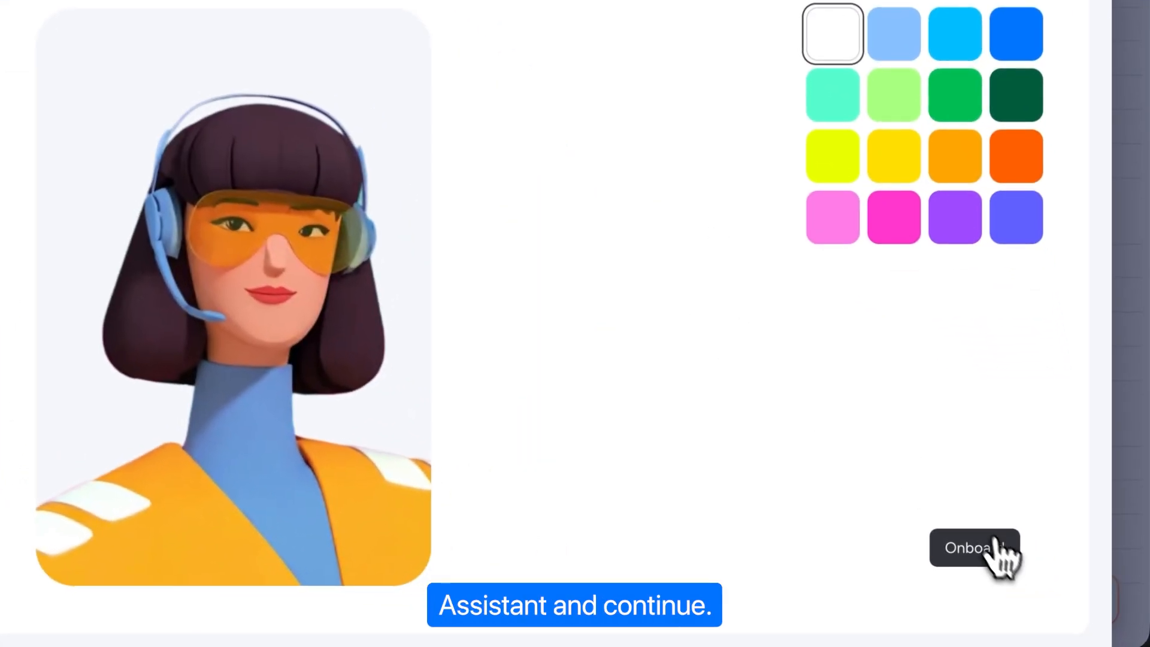
click(1059, 586)
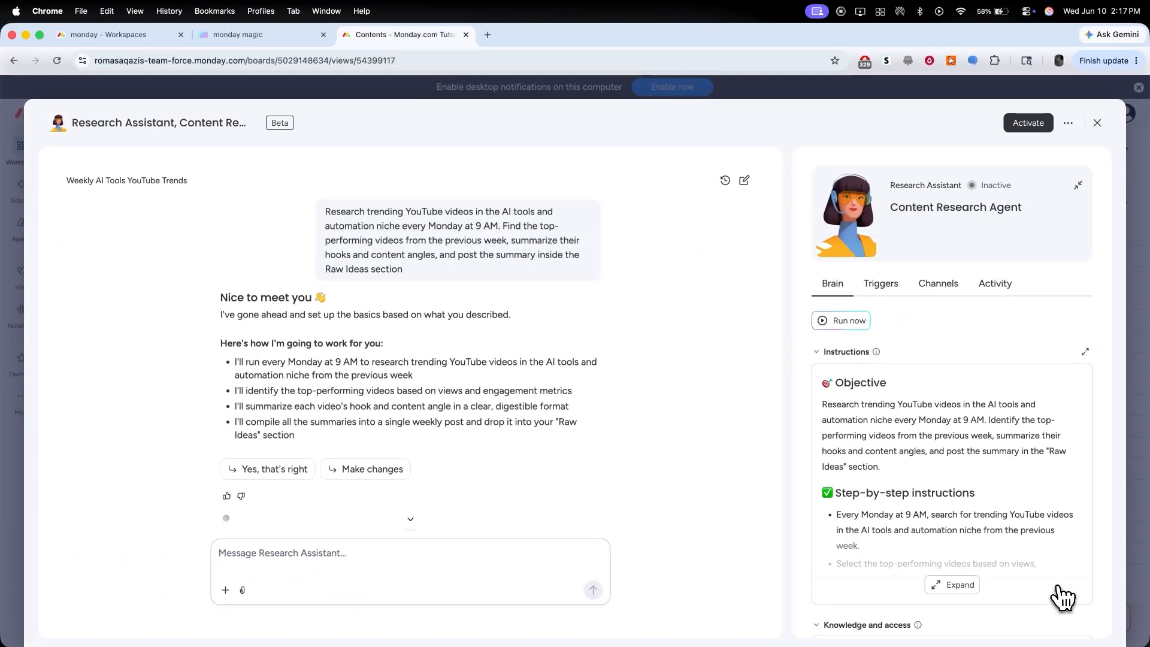
click(269, 471)
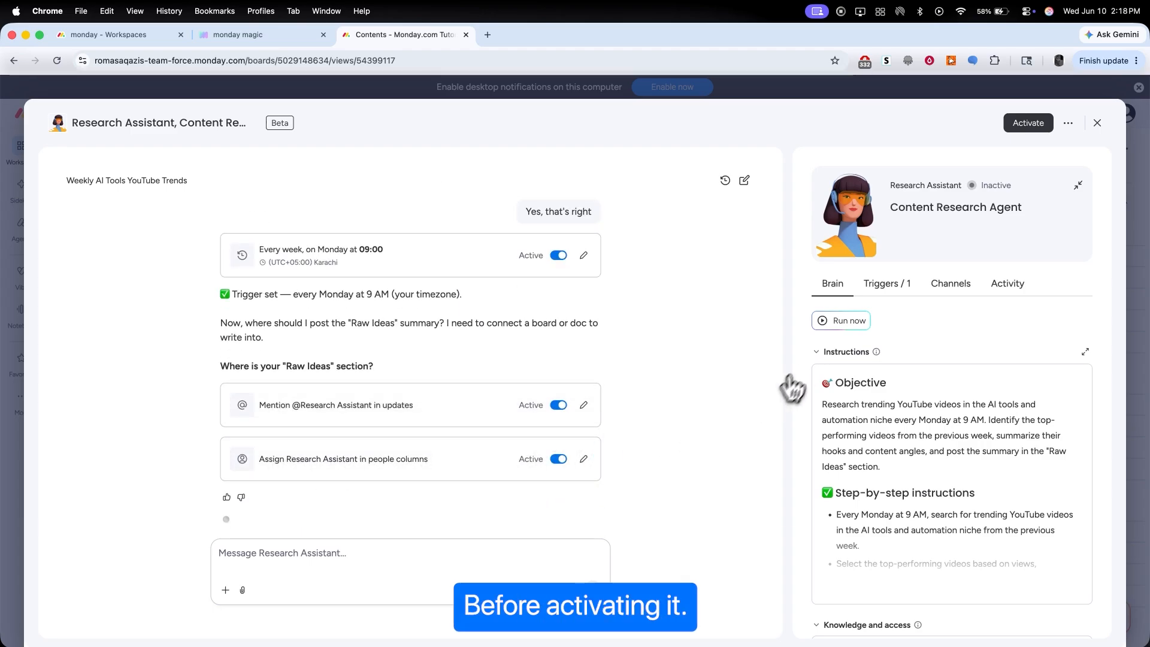
- Test-run the Research Assistant and review its Raw Ideas digest, then activate the agent and return to the Contents board
click(830, 328)
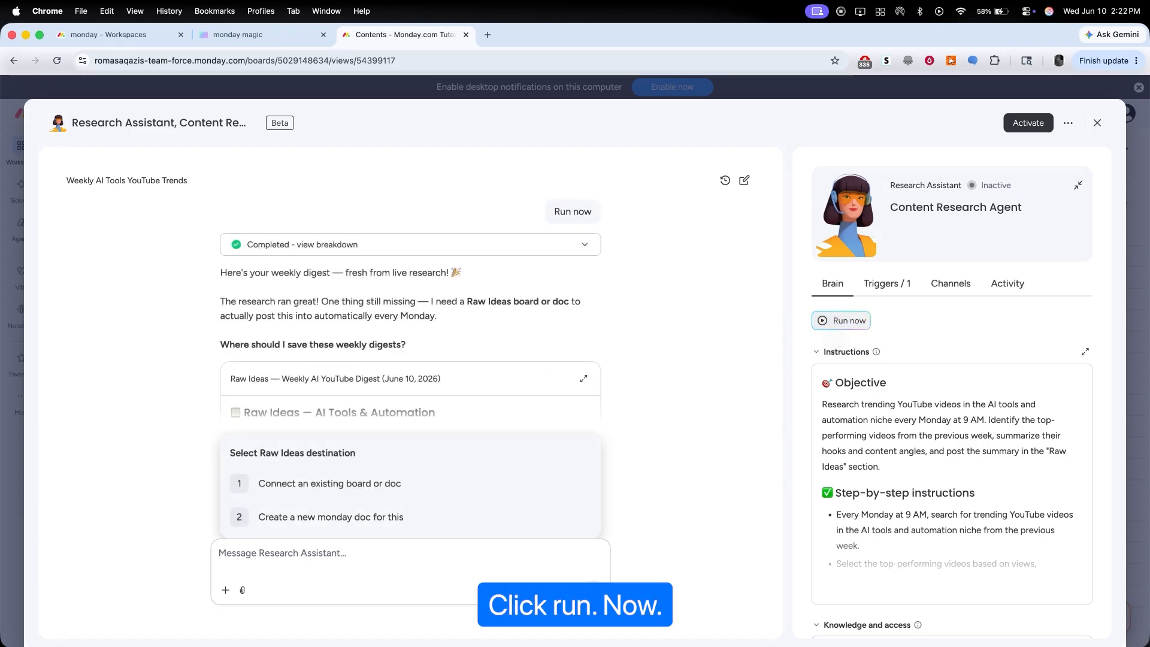
scroll(448, 324, down, 15)
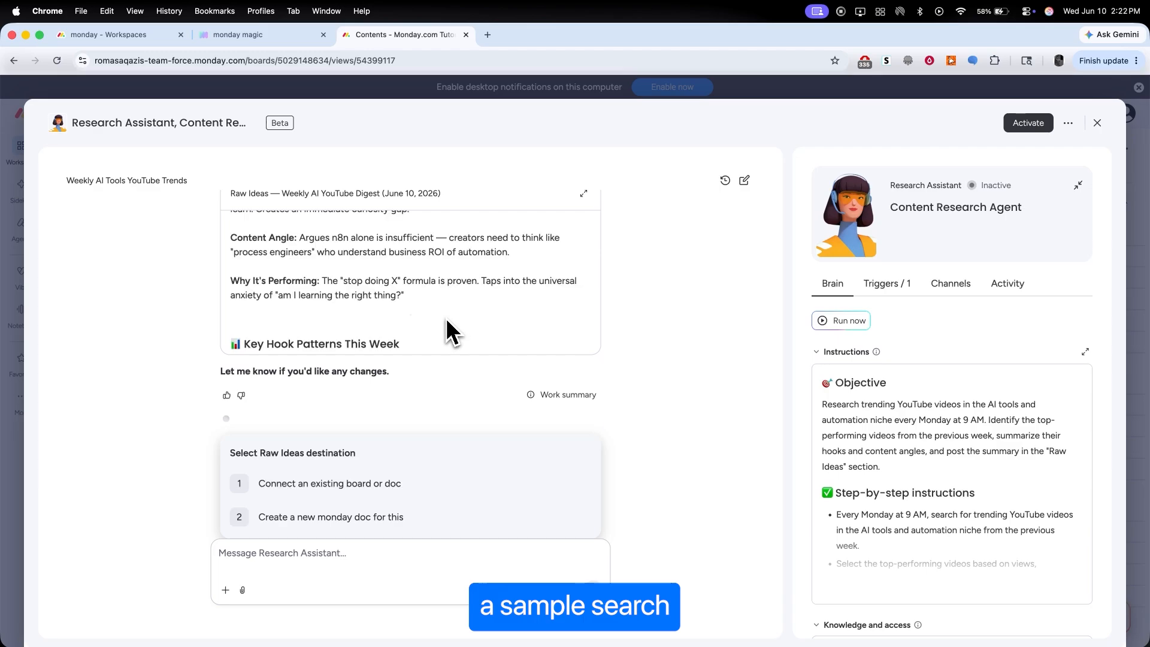
scroll(446, 319, up, 5)
scroll(446, 318, up, 2)
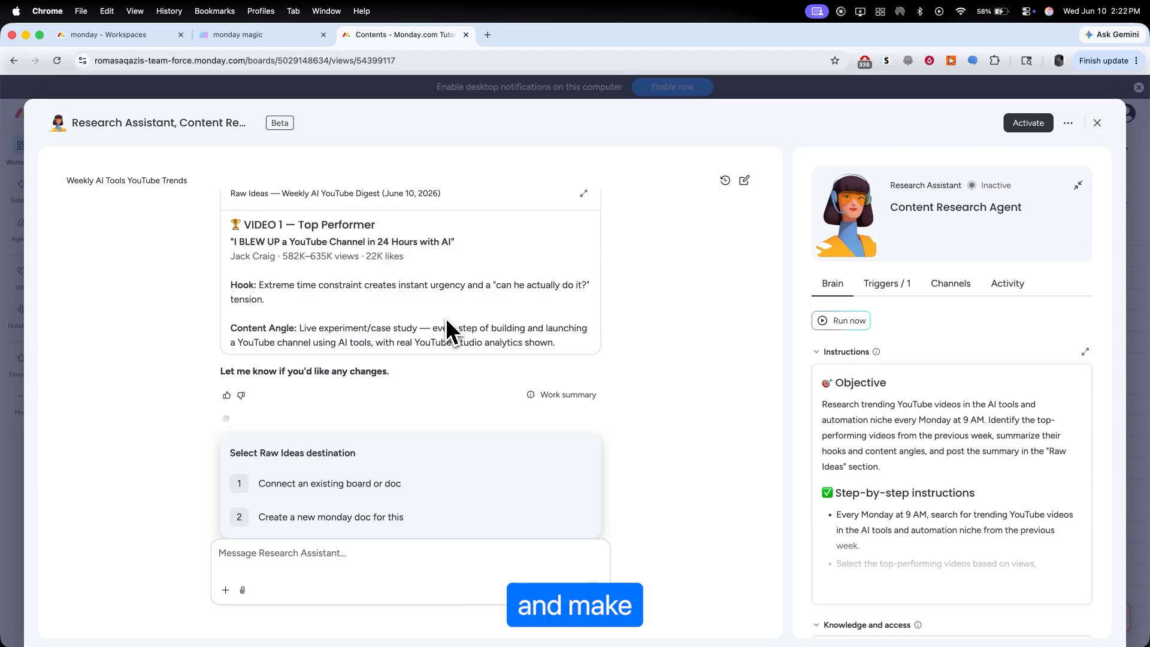
scroll(445, 318, up, 3)
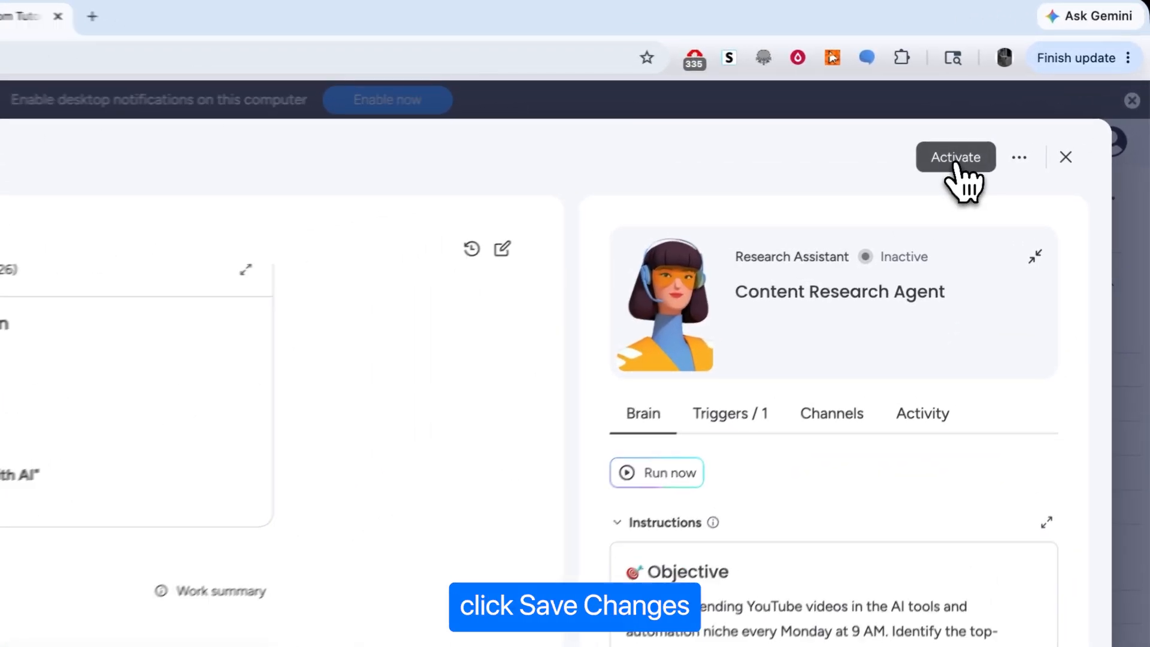
click(956, 163)
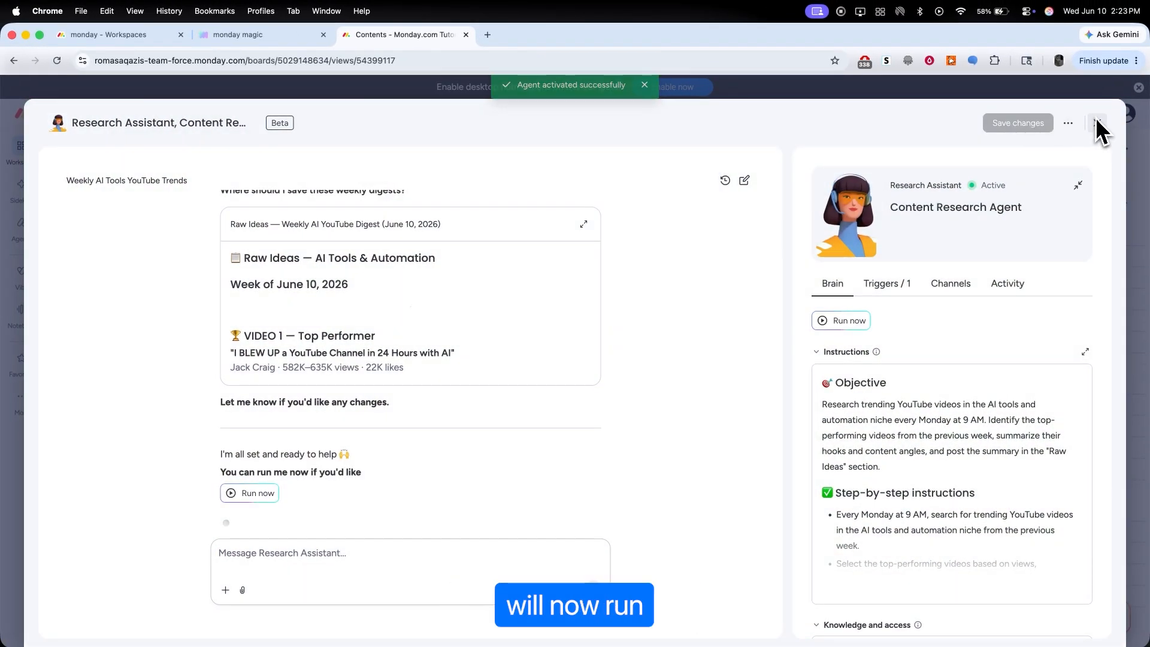
click(1097, 122)
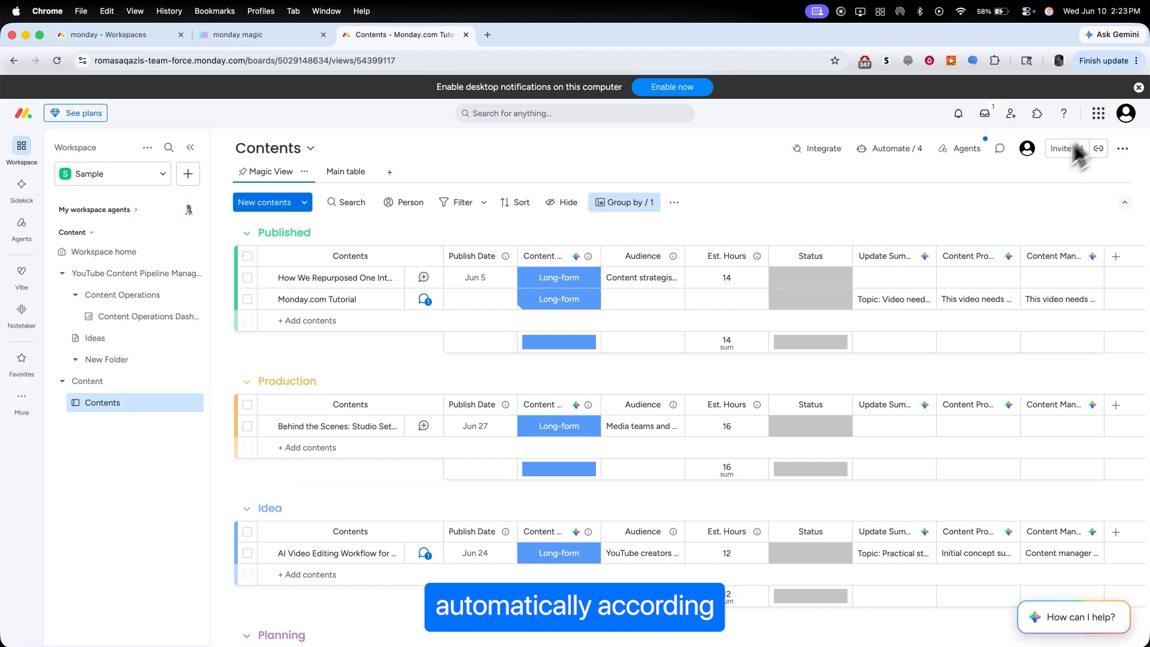